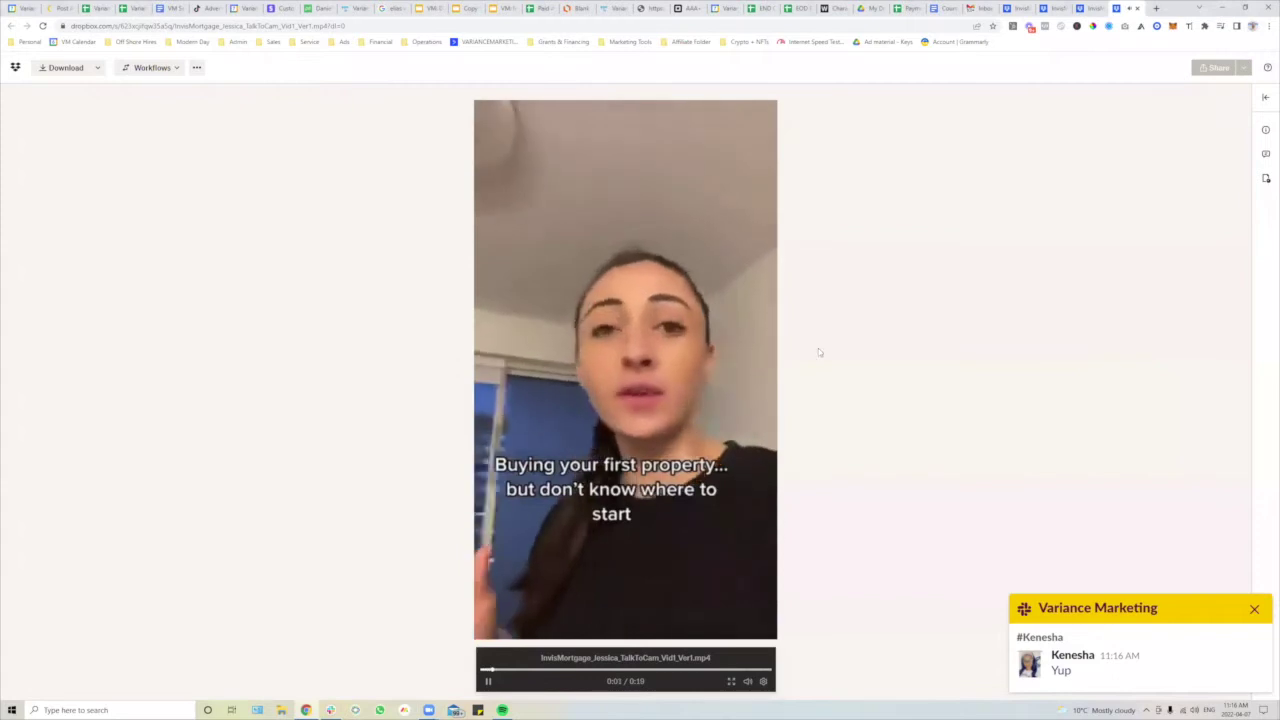
# Pause the talk-to-camera video preview and rewind it to 0:00.
pyautogui.click(719, 390)
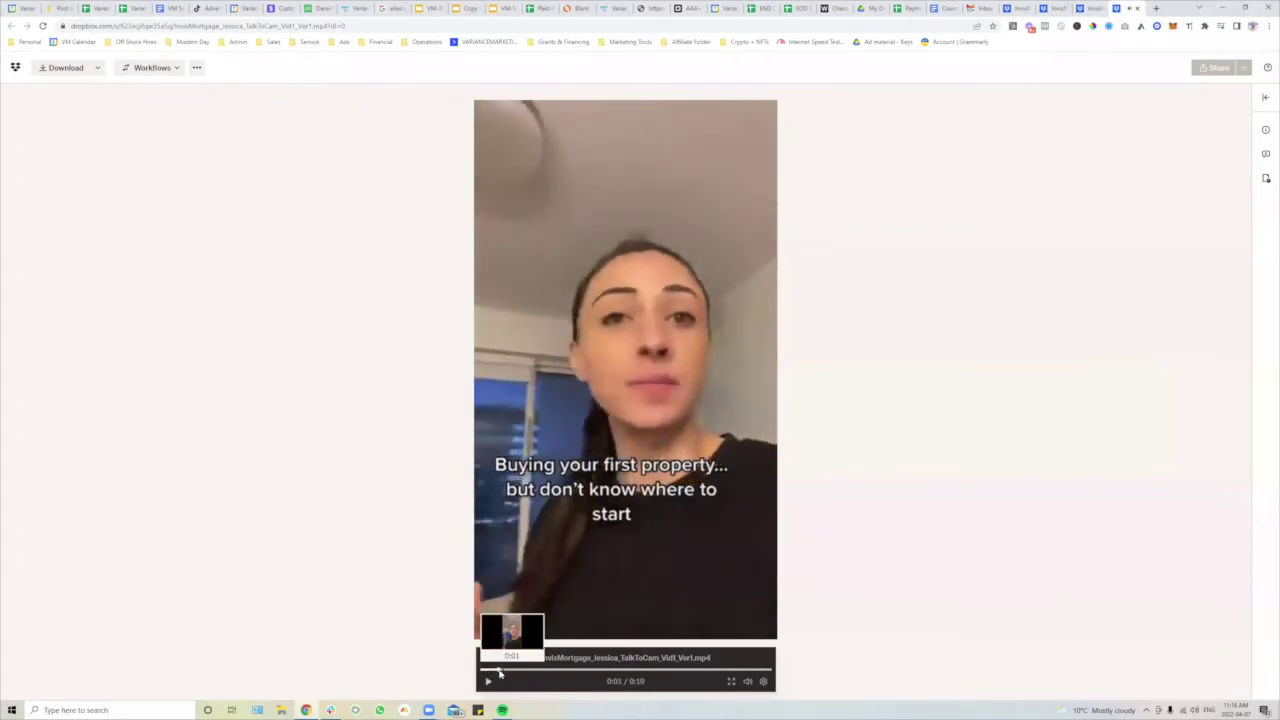
pyautogui.click(482, 669)
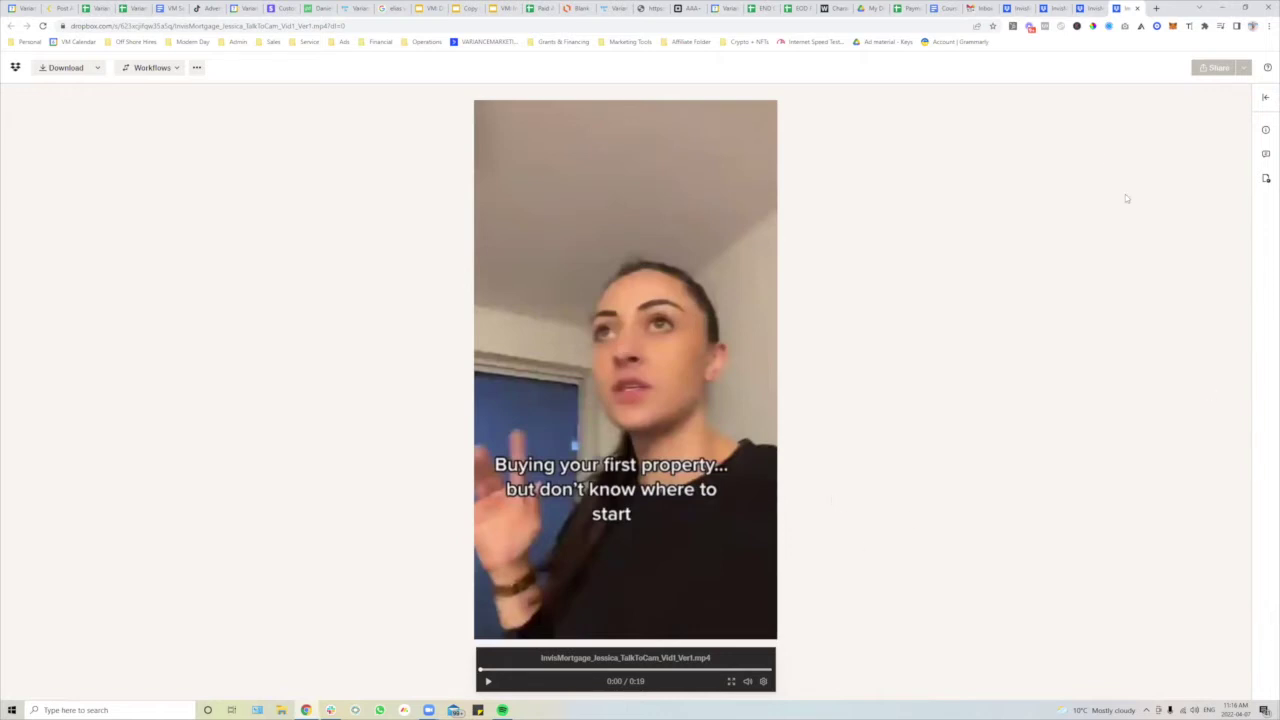
# Load canva.com in a new tab and start a blank Instagram Reels video design.
pyautogui.click(1155, 8)
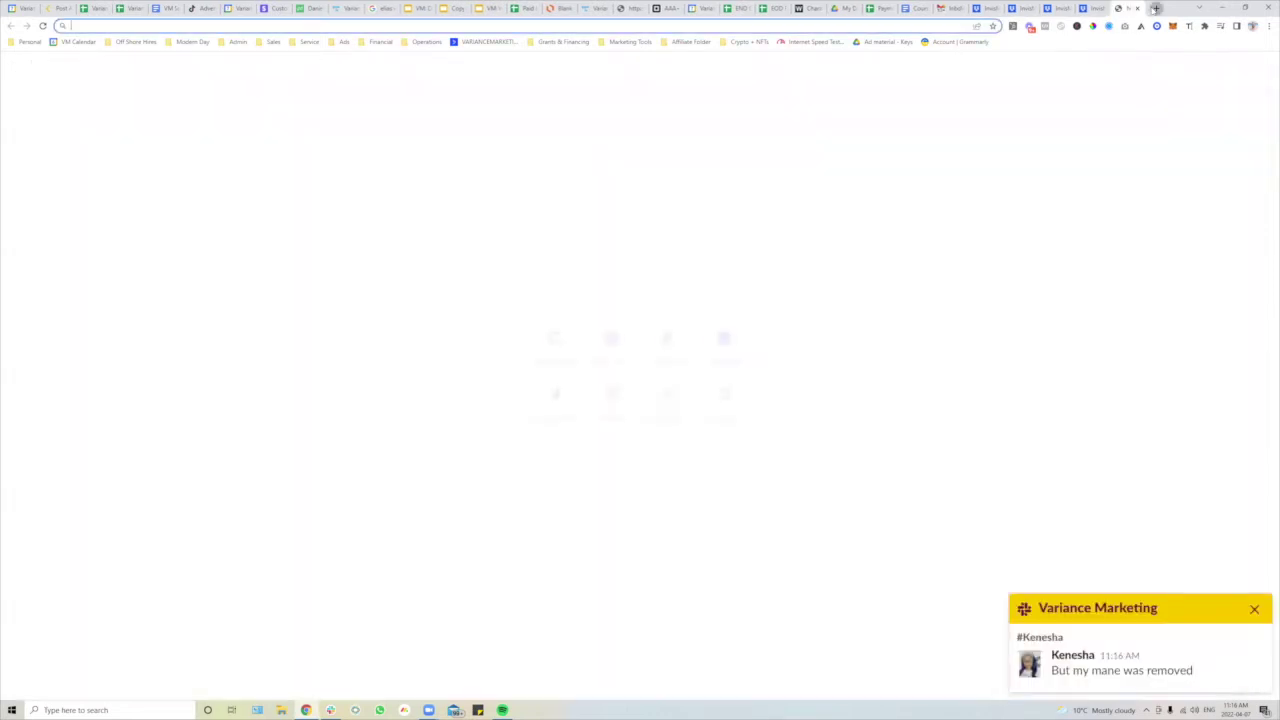
pyautogui.write('canva.com')
pyautogui.press('Return')
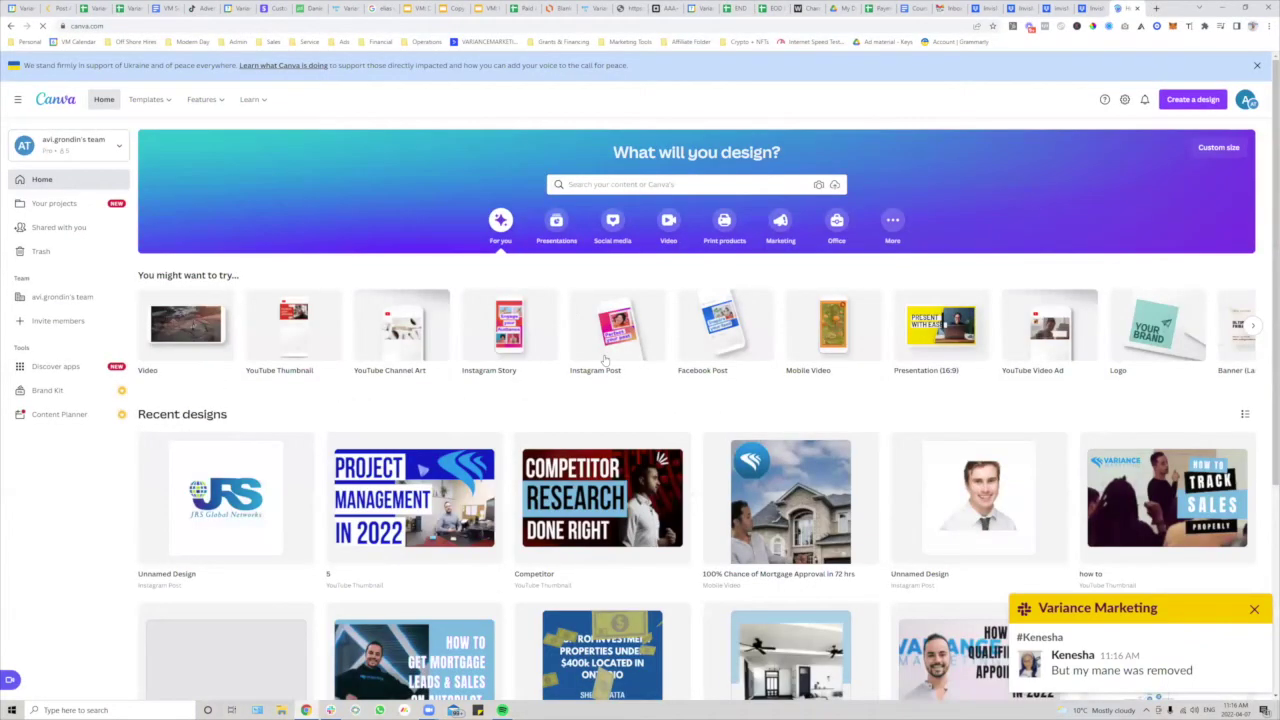
pyautogui.click(668, 222)
pyautogui.moveTo(291, 345)
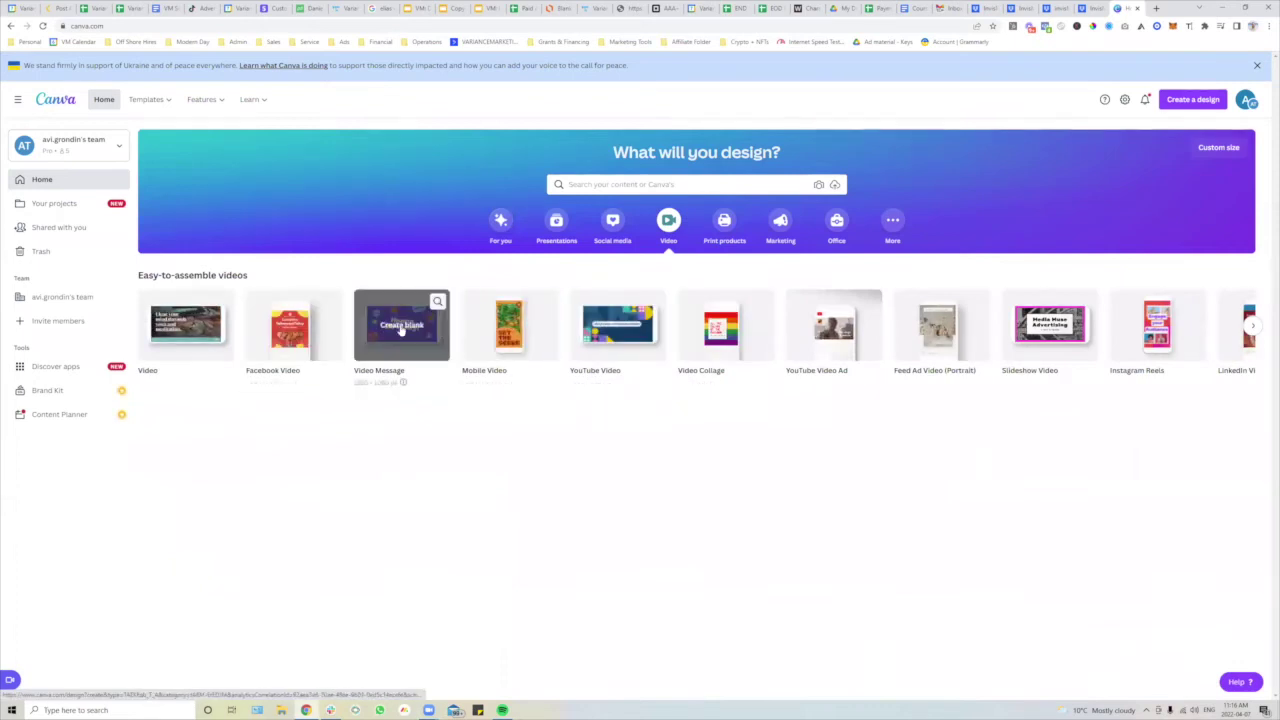
pyautogui.click(1152, 330)
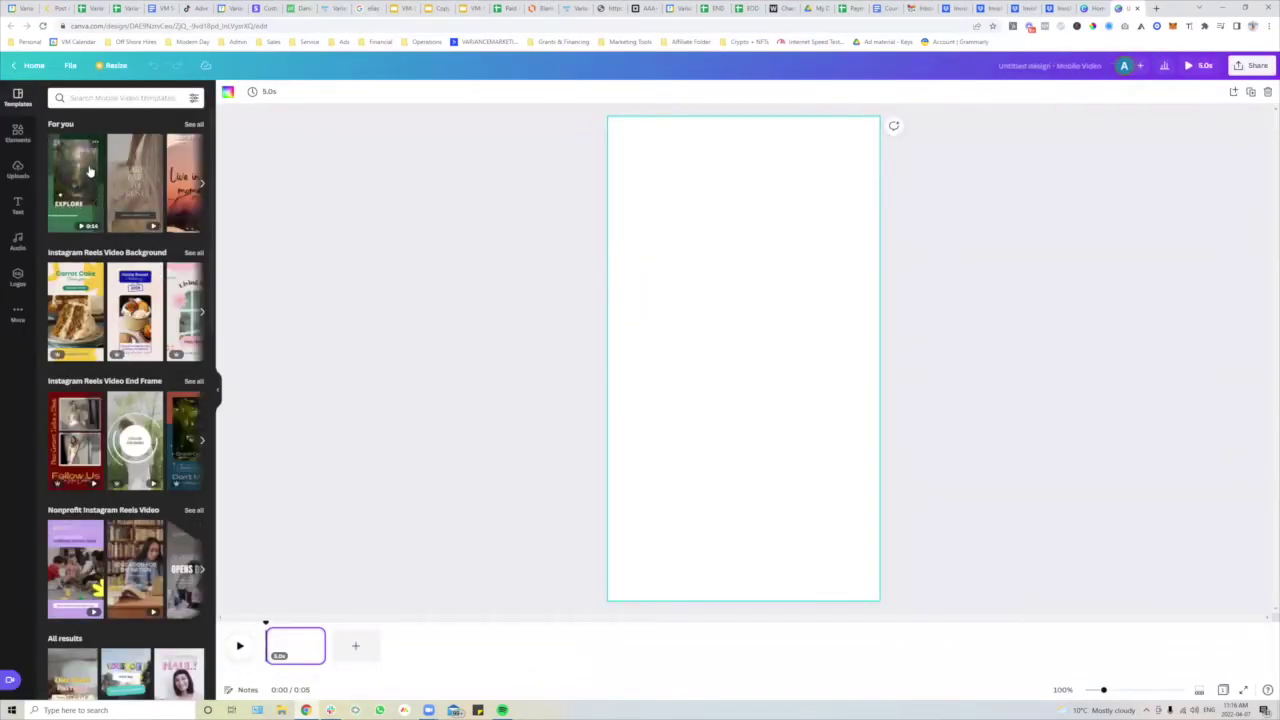
# Search video templates for 'condo' and apply the second template's tower page.
pyautogui.click(91, 100)
pyautogui.write('condo')
pyautogui.press('Return')
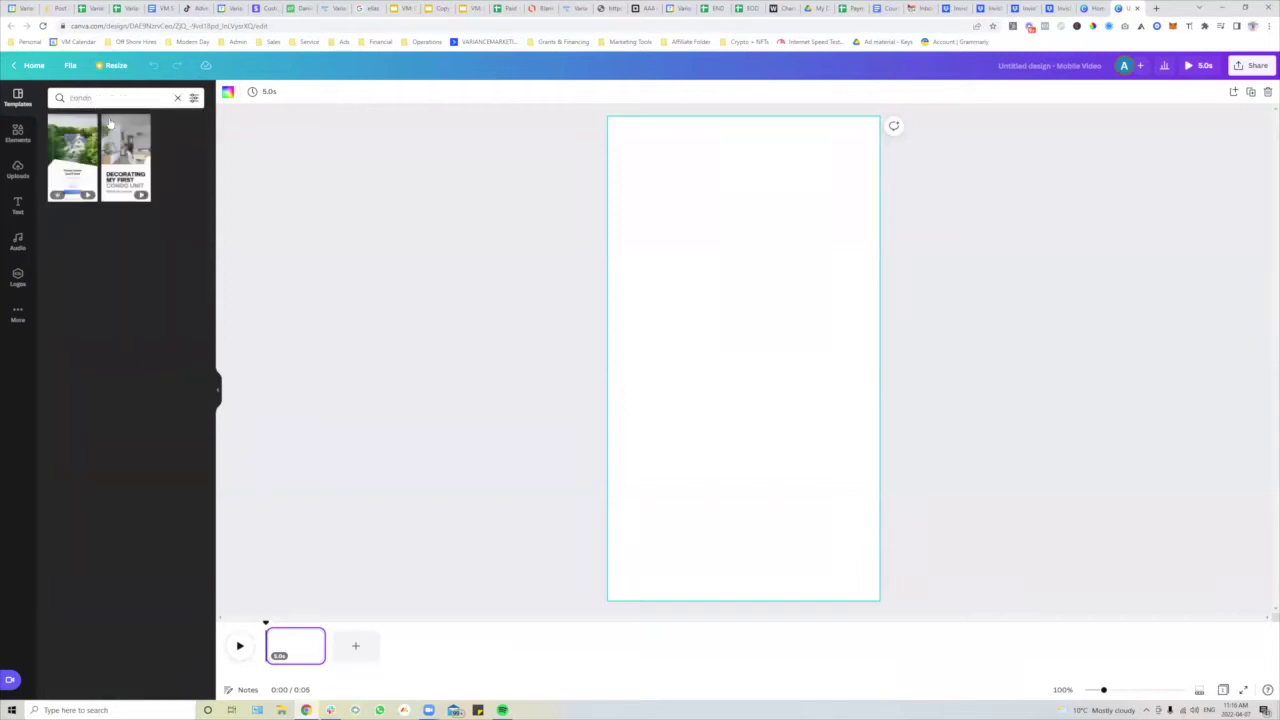
pyautogui.click(112, 130)
pyautogui.click(116, 225)
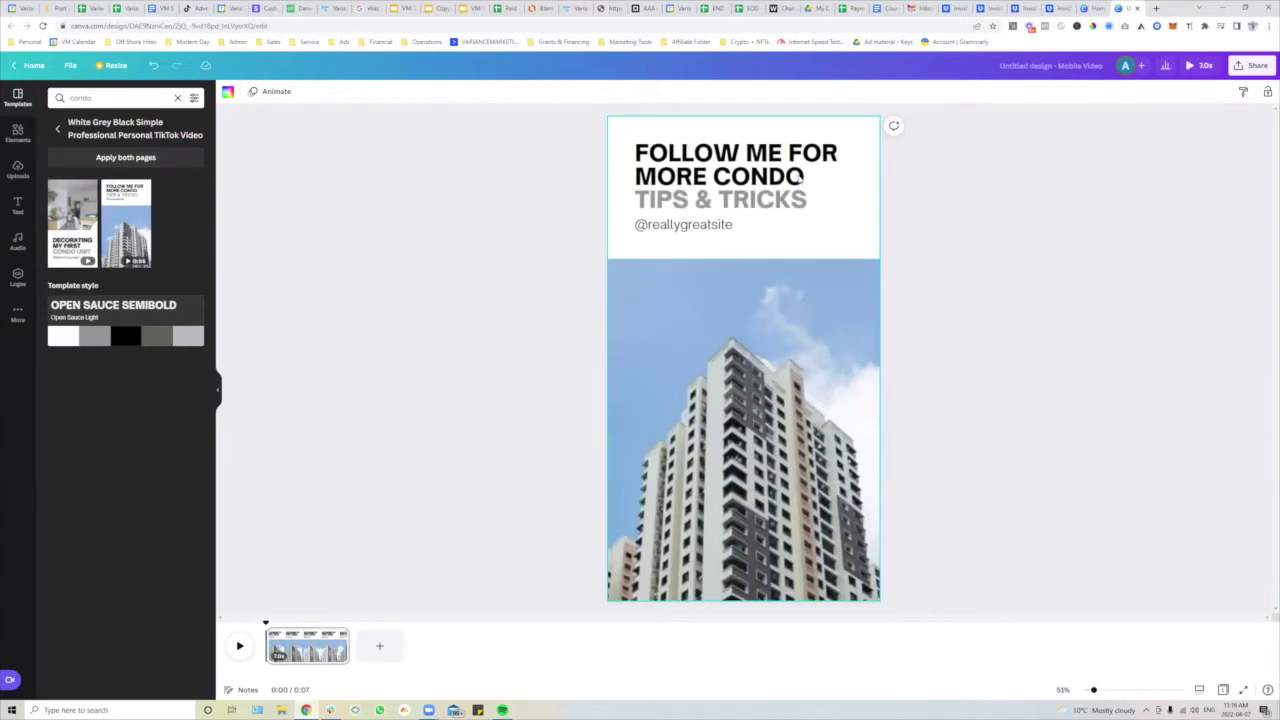
# Replace the FOLLOW ME FOR MORE CONDO lines with 'TOP PRE-CONS STARTING AT LOW $400S'.
pyautogui.click(806, 187)
pyautogui.doubleClick(806, 187)
pyautogui.moveTo(806, 187); pyautogui.dragTo(628, 140)
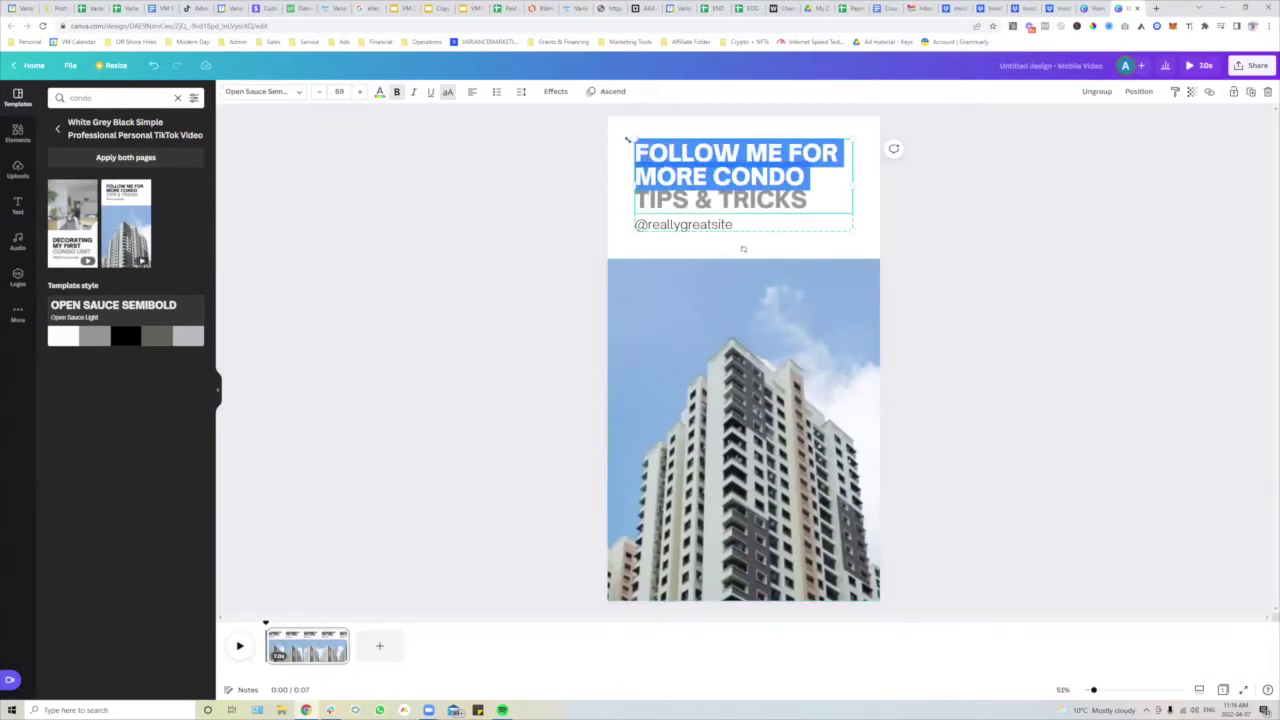
pyautogui.write('PRE-=')
pyautogui.press('BackSpace')
pyautogui.press('BackSpace')
pyautogui.write('-CON A')
pyautogui.press('BackSpace')
pyautogui.press('BackSpace')
pyautogui.write('S')
pyautogui.press('BackSpace')
pyautogui.press('BackSpace')
pyautogui.press('BackSpace')
pyautogui.press('BackSpace')
pyautogui.press('BackSpace')
pyautogui.press('BackSpace')
pyautogui.press('BackSpace')
pyautogui.press('BackSpace')
pyautogui.press('BackSpace')
pyautogui.write('TOP PRE')
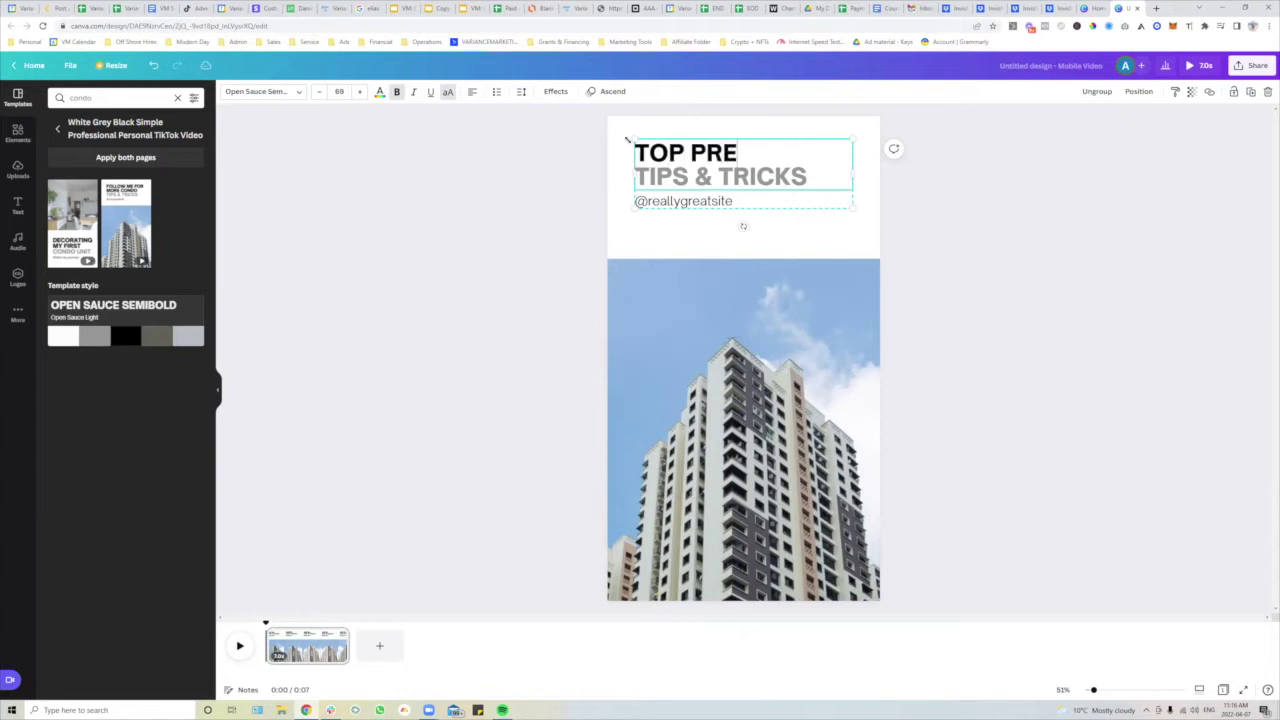
pyautogui.write('-CON')
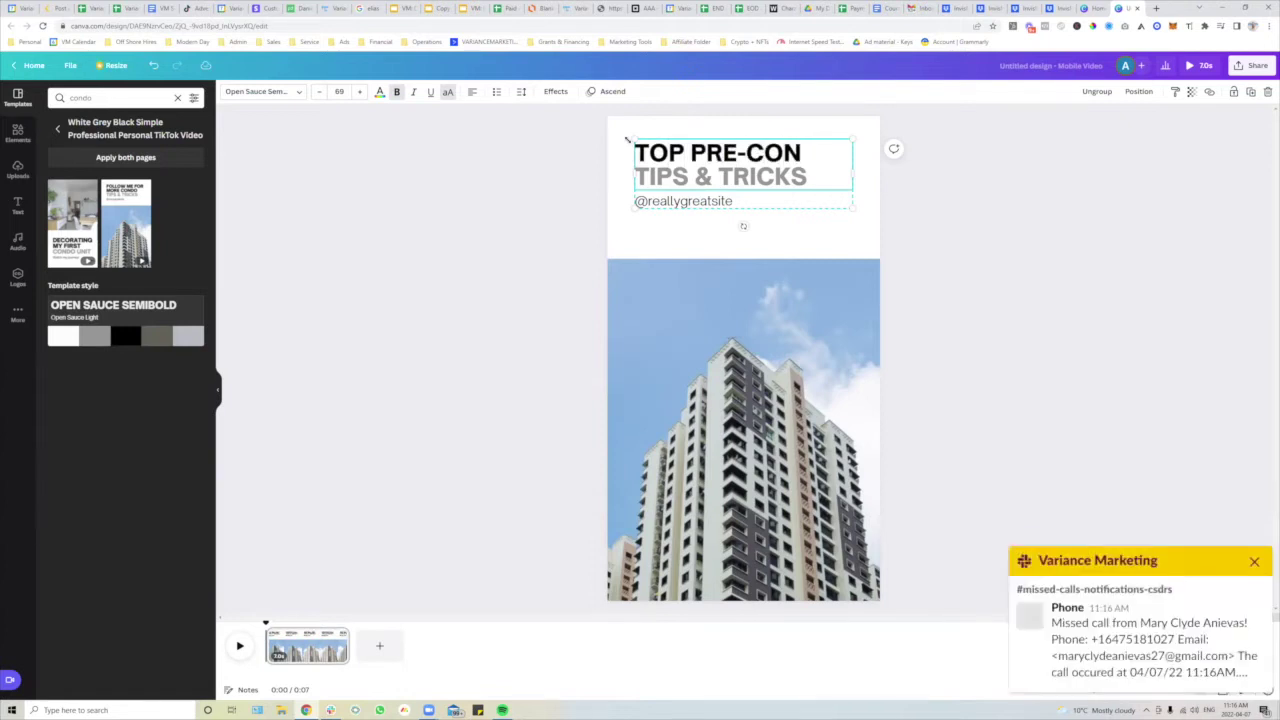
pyautogui.write('S STARTING')
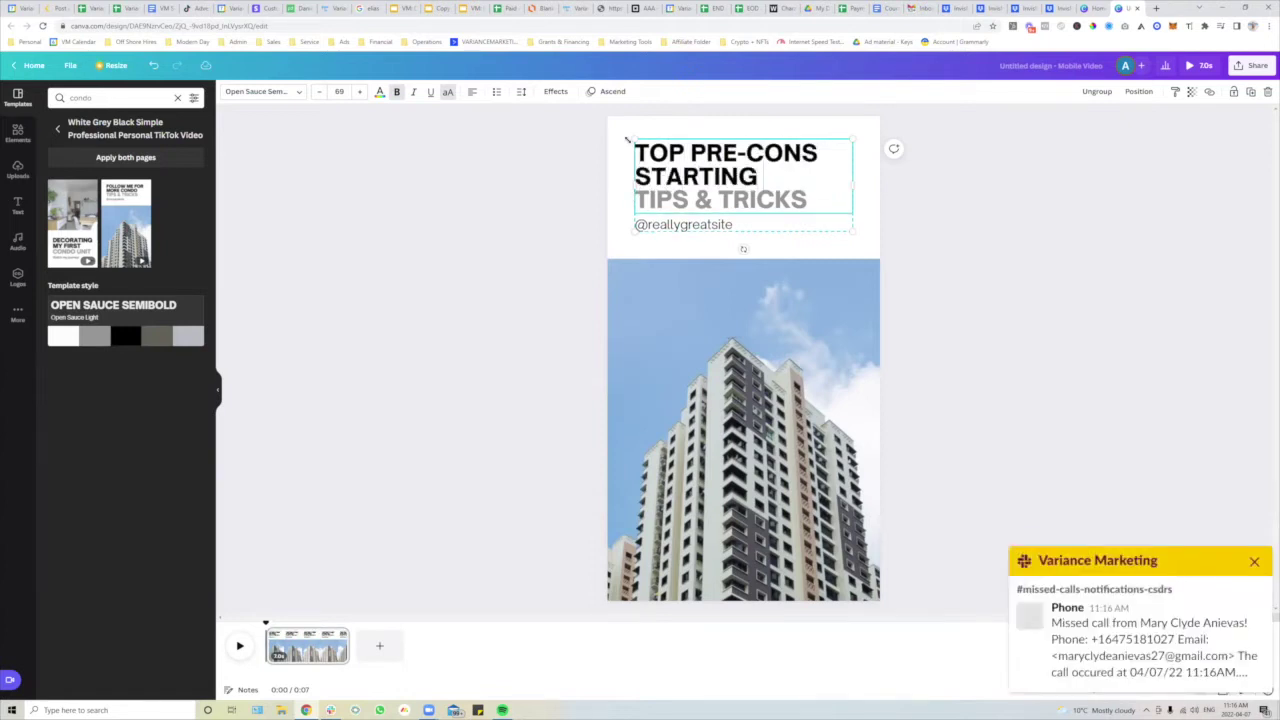
pyautogui.write(' AT LOW')
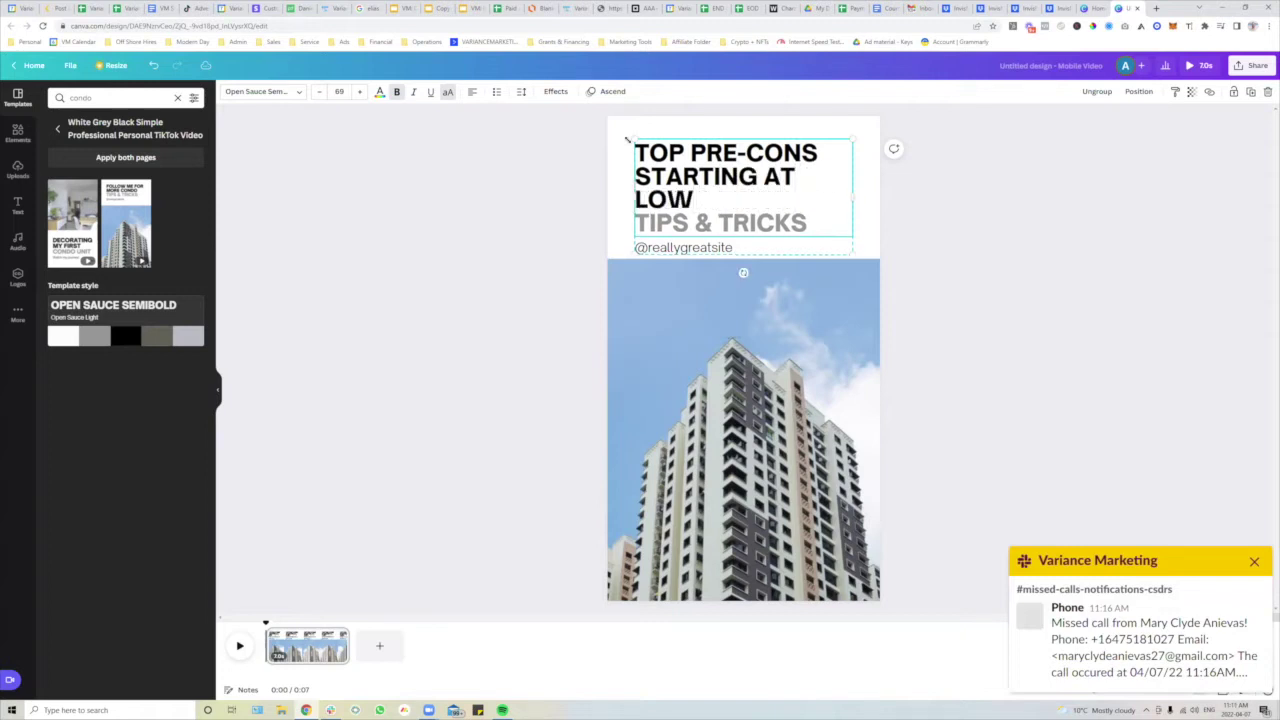
pyautogui.write(' 300S')
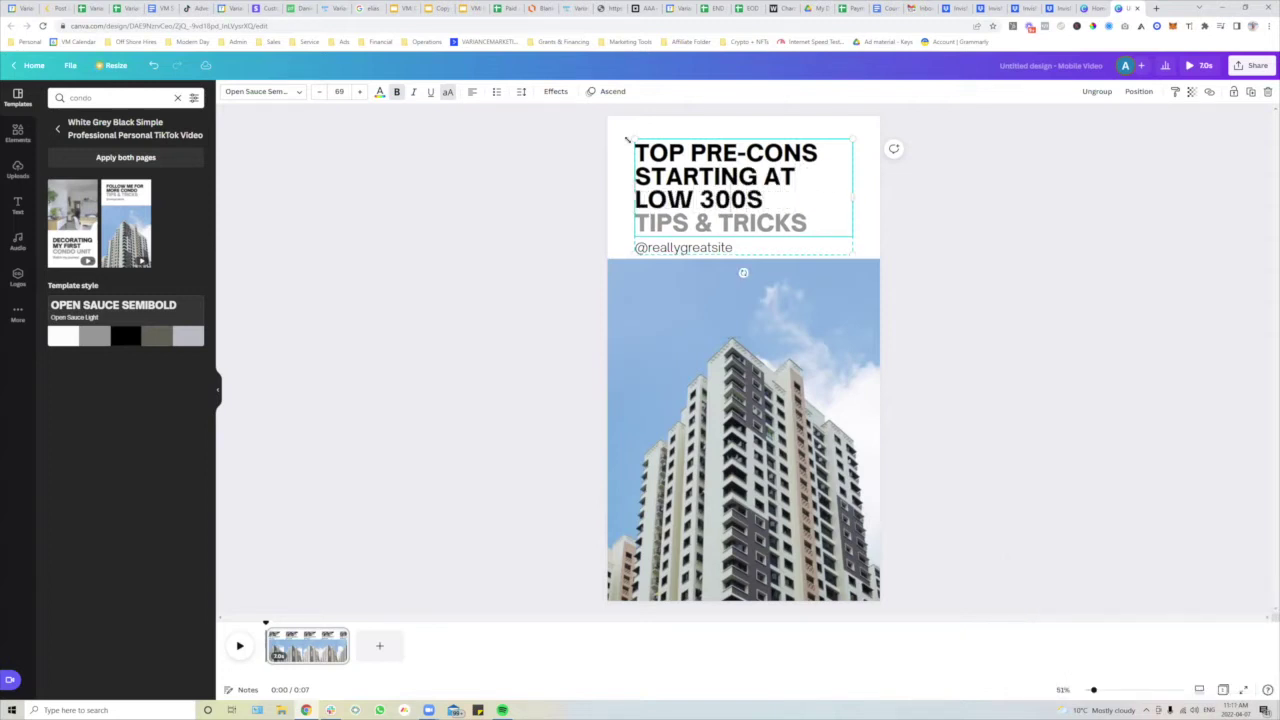
pyautogui.write('$')
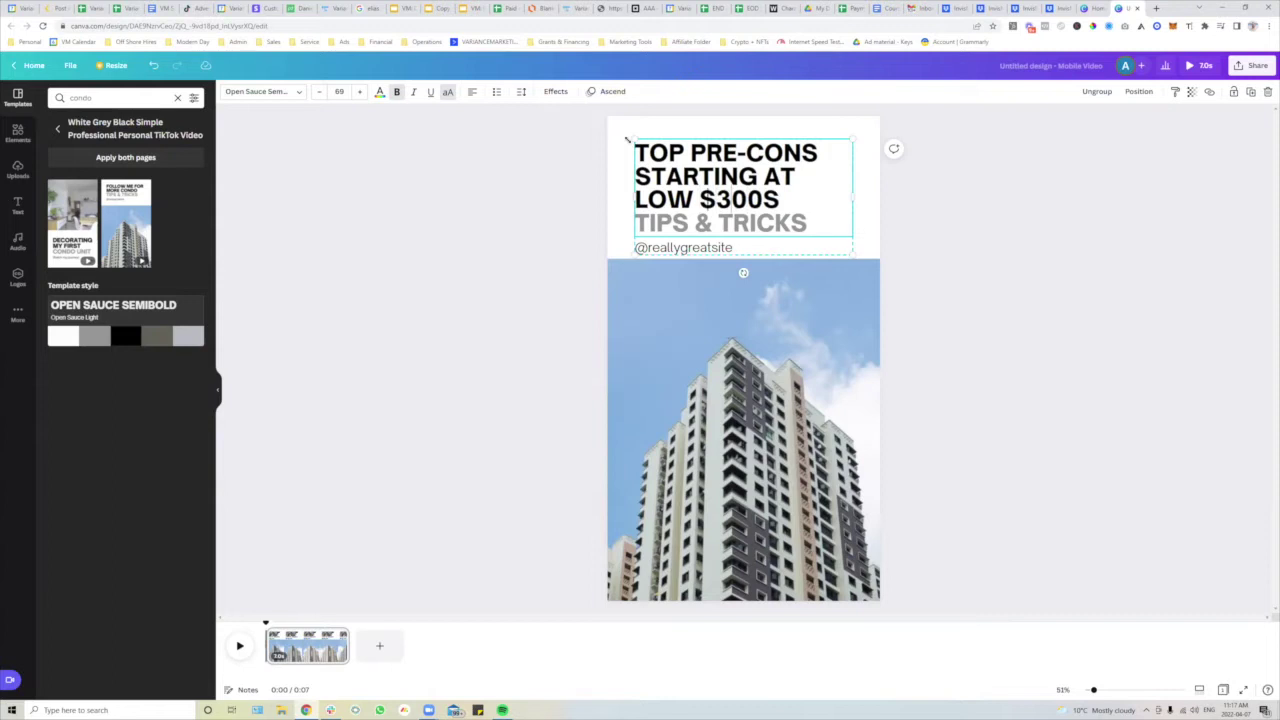
pyautogui.press('Delete')
pyautogui.write('4')
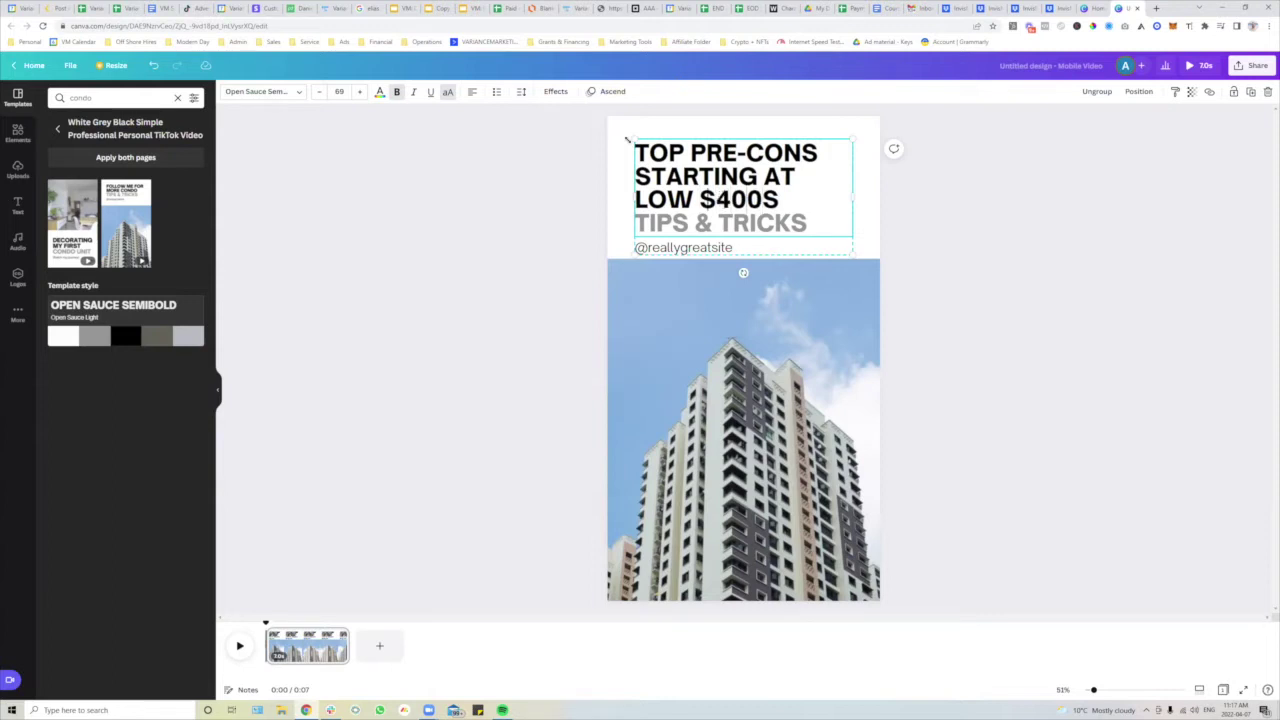
# Replace the TIPS & TRICKS line with 'HIGH ROI ONLY'.
pyautogui.press('Down')
pyautogui.press('Home')
pyautogui.hotkey('shift', 'End')
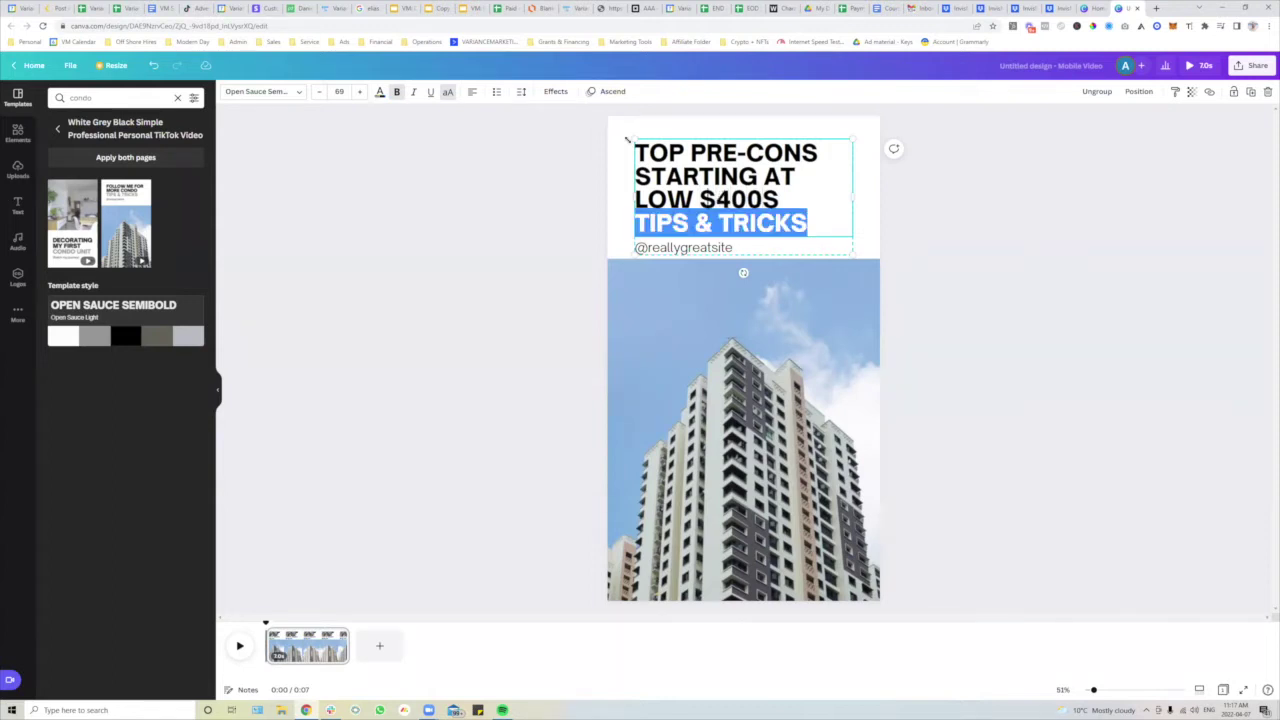
pyautogui.write('HIGH ROI')
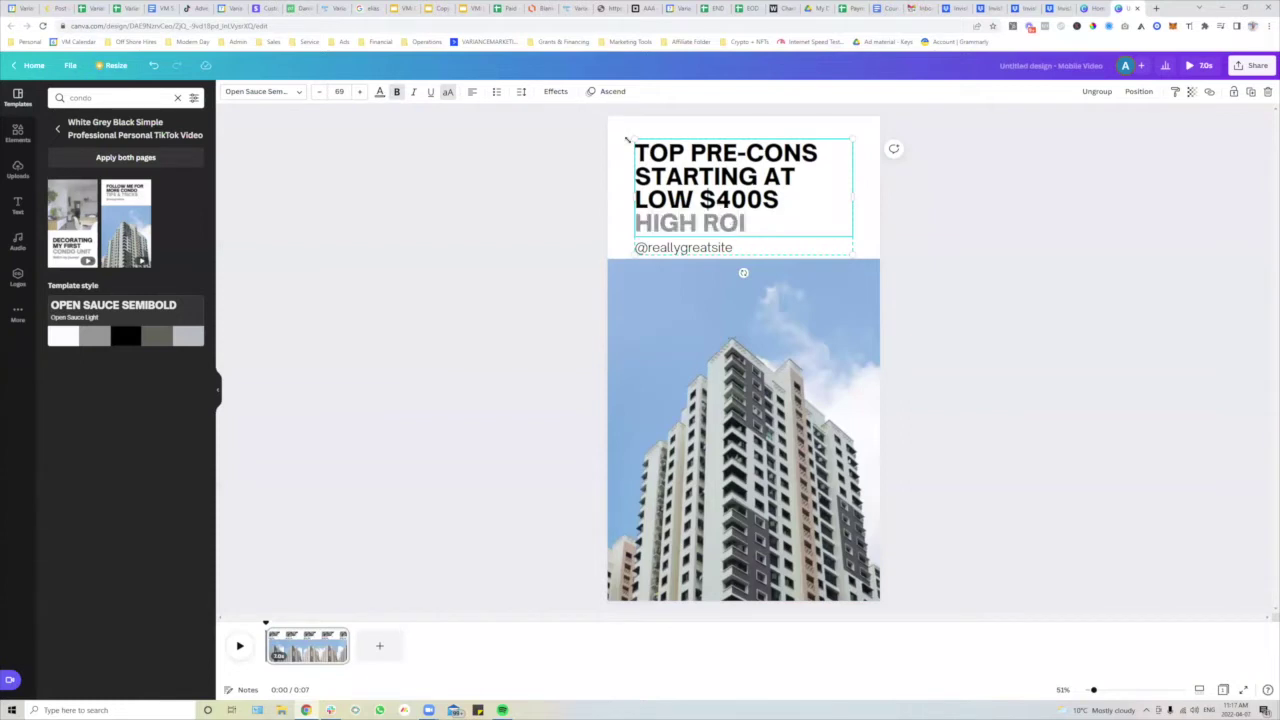
pyautogui.write(' ONLY')
pyautogui.click(701, 248)
pyautogui.click(701, 248)
pyautogui.write('DS')
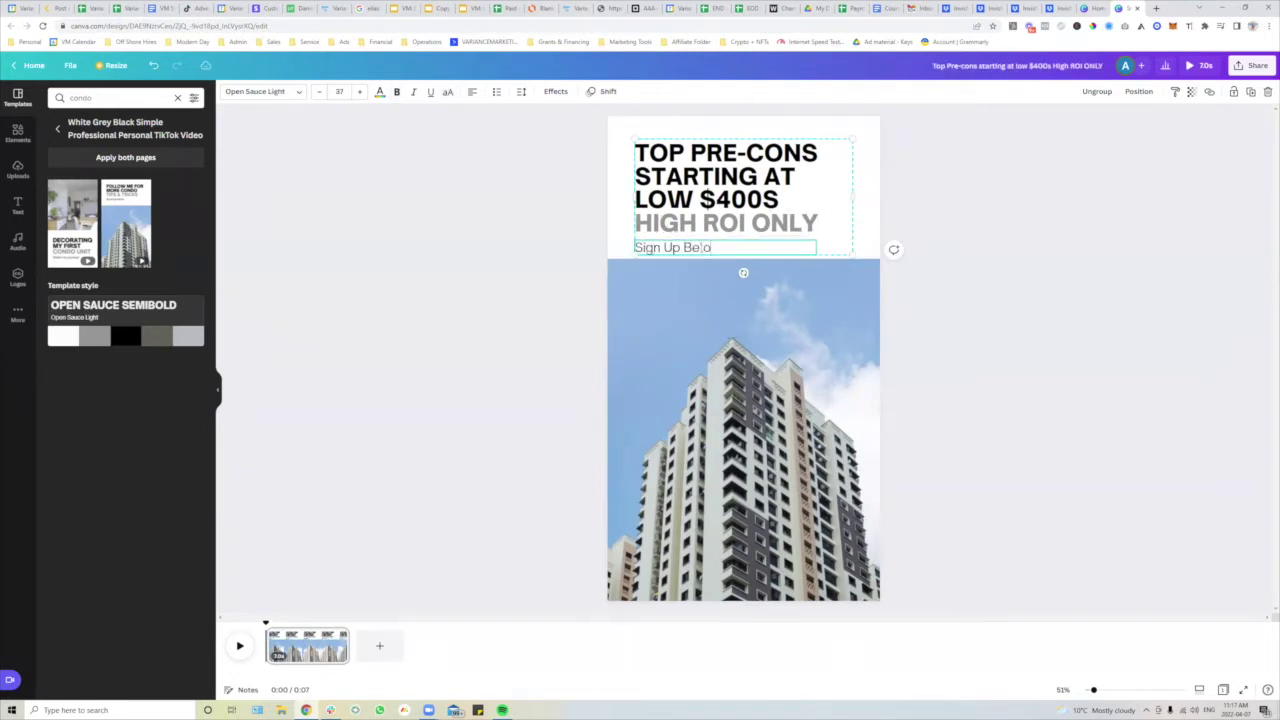
pyautogui.click(1038, 233)
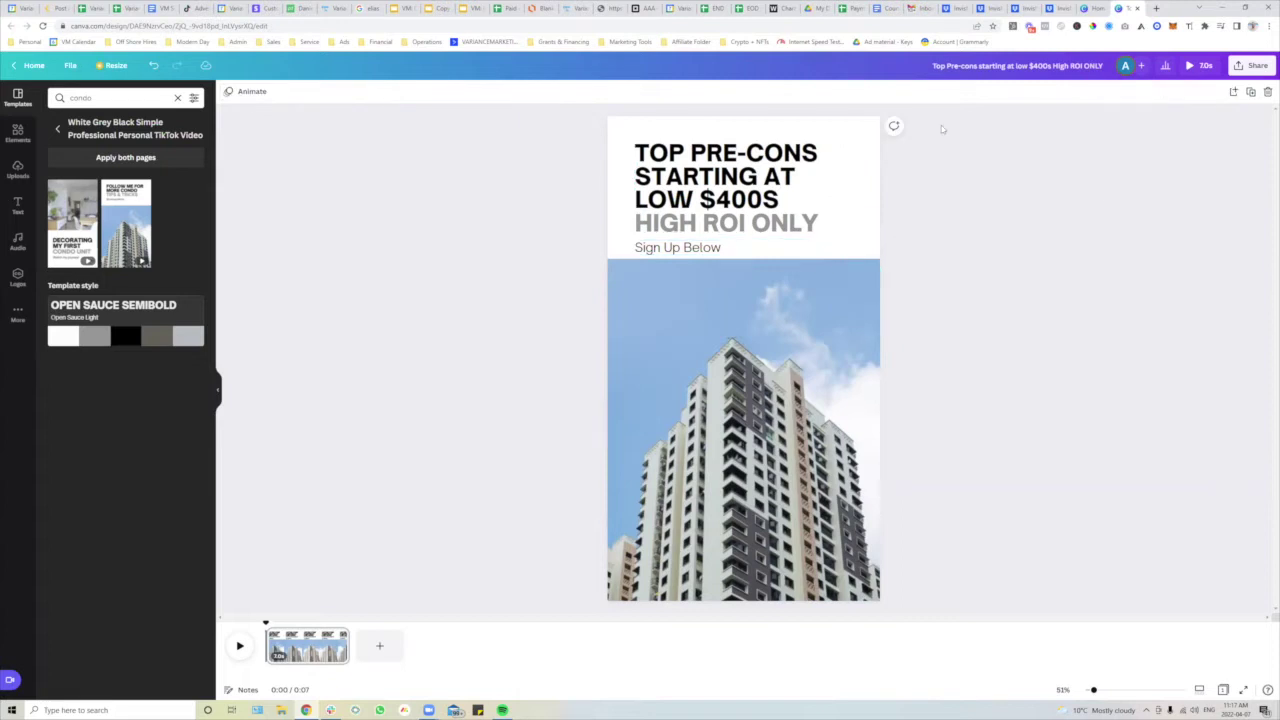
pyautogui.click(1194, 70)
pyautogui.click(950, 8)
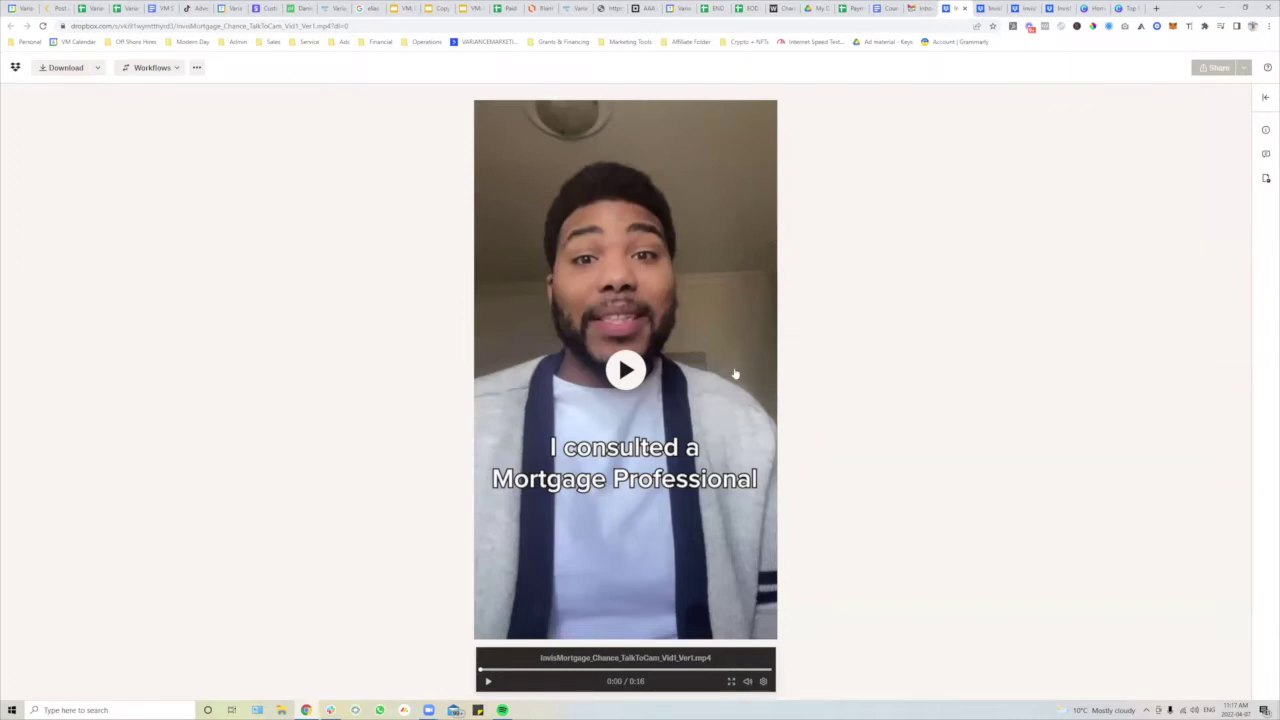
# Search 'tiktok creator marketplace' in a new tab and open the Creator Marketplace result.
pyautogui.click(1156, 8)
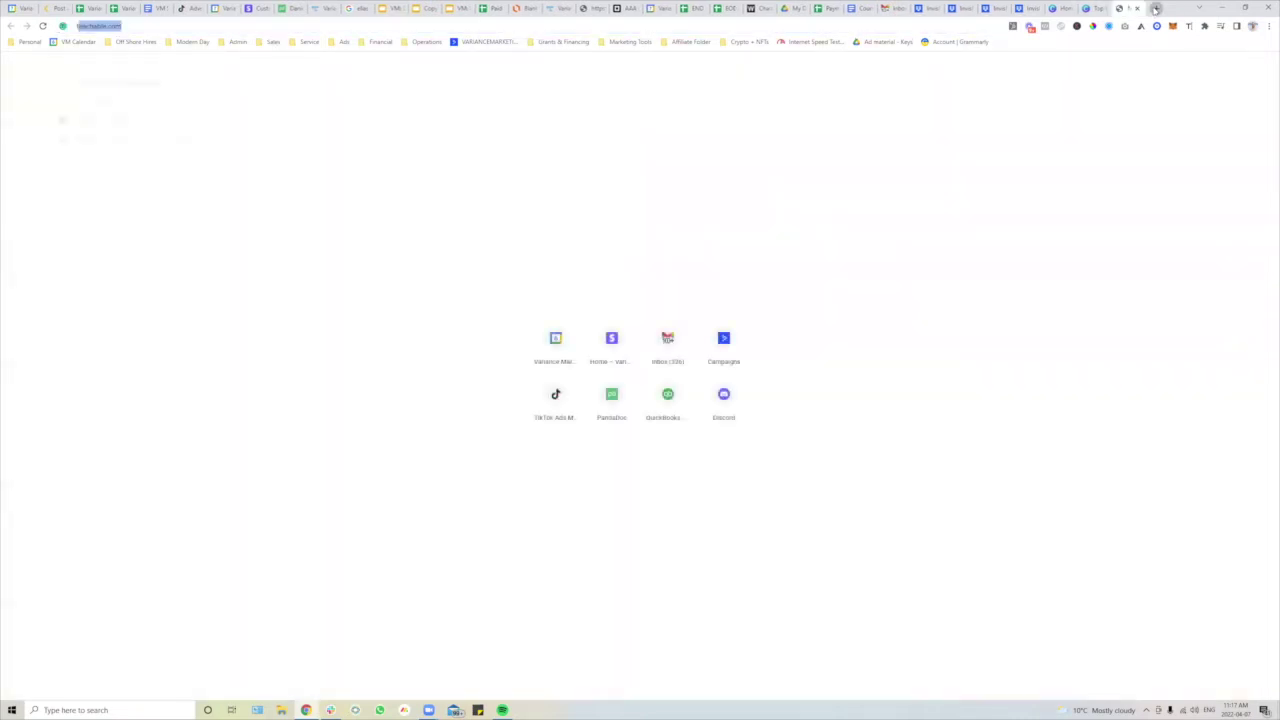
pyautogui.write('tiktok creator')
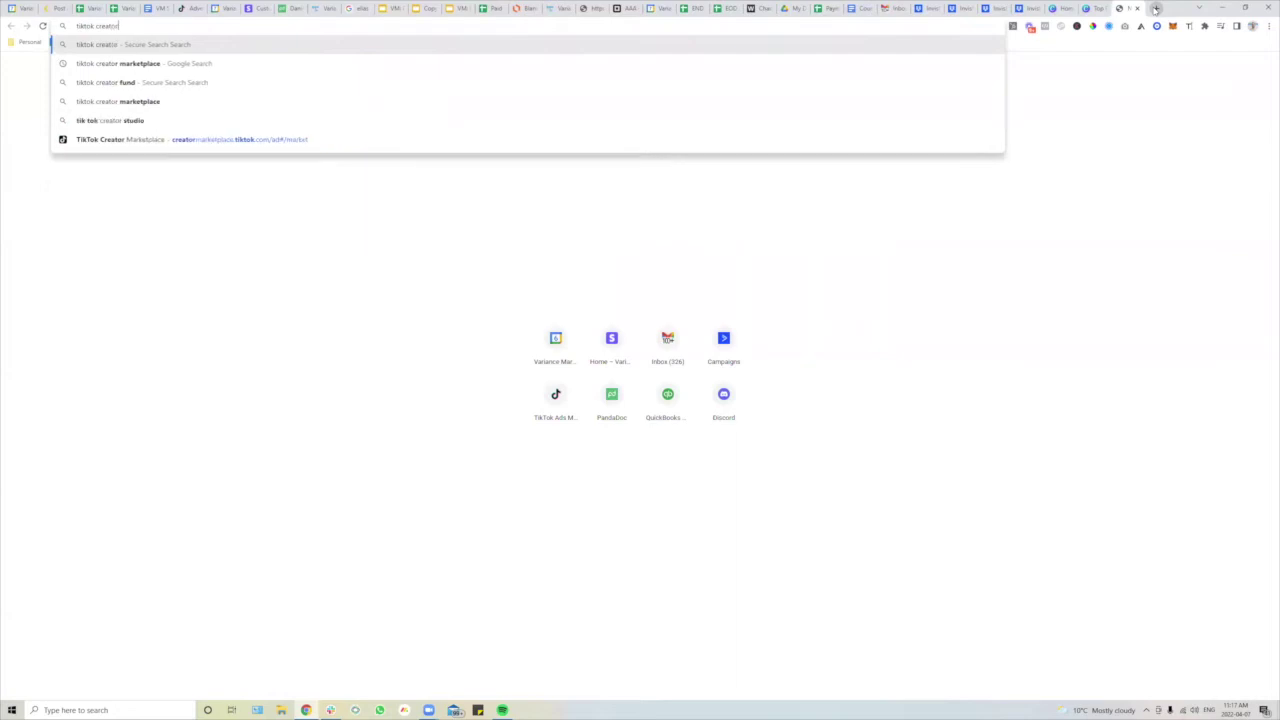
pyautogui.write(' mar')
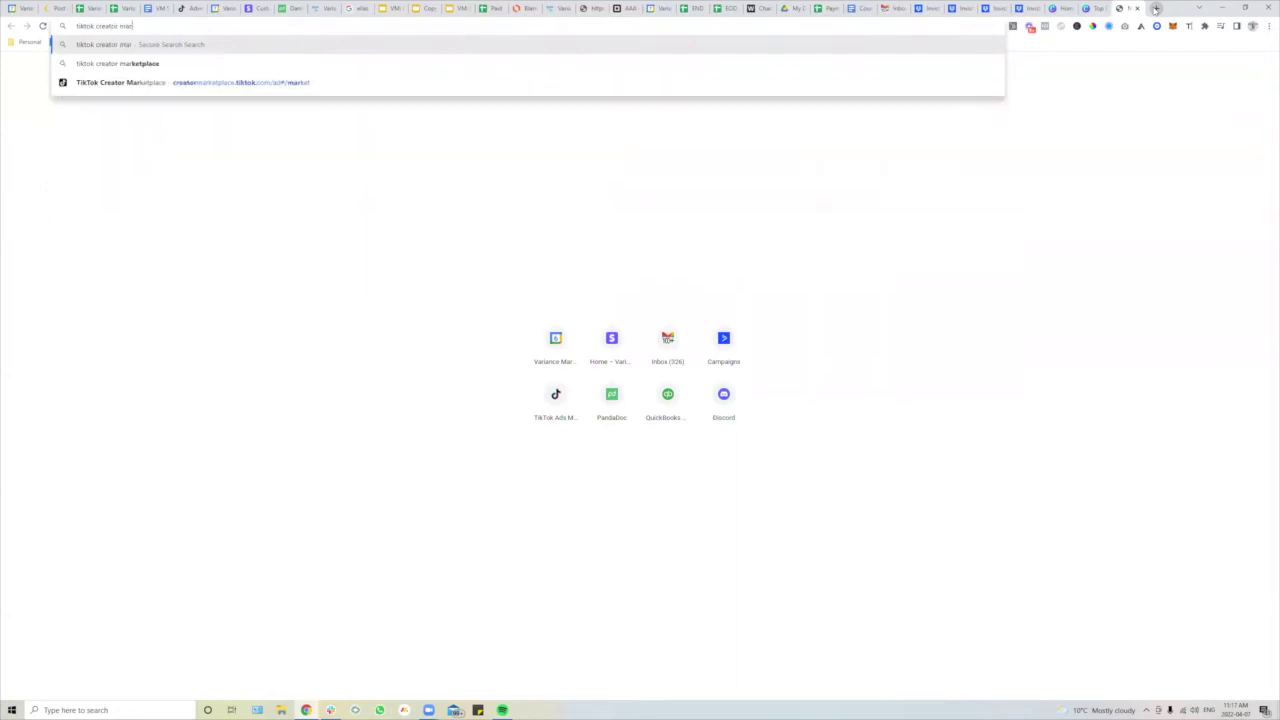
pyautogui.write('ketplace')
pyautogui.press('Return')
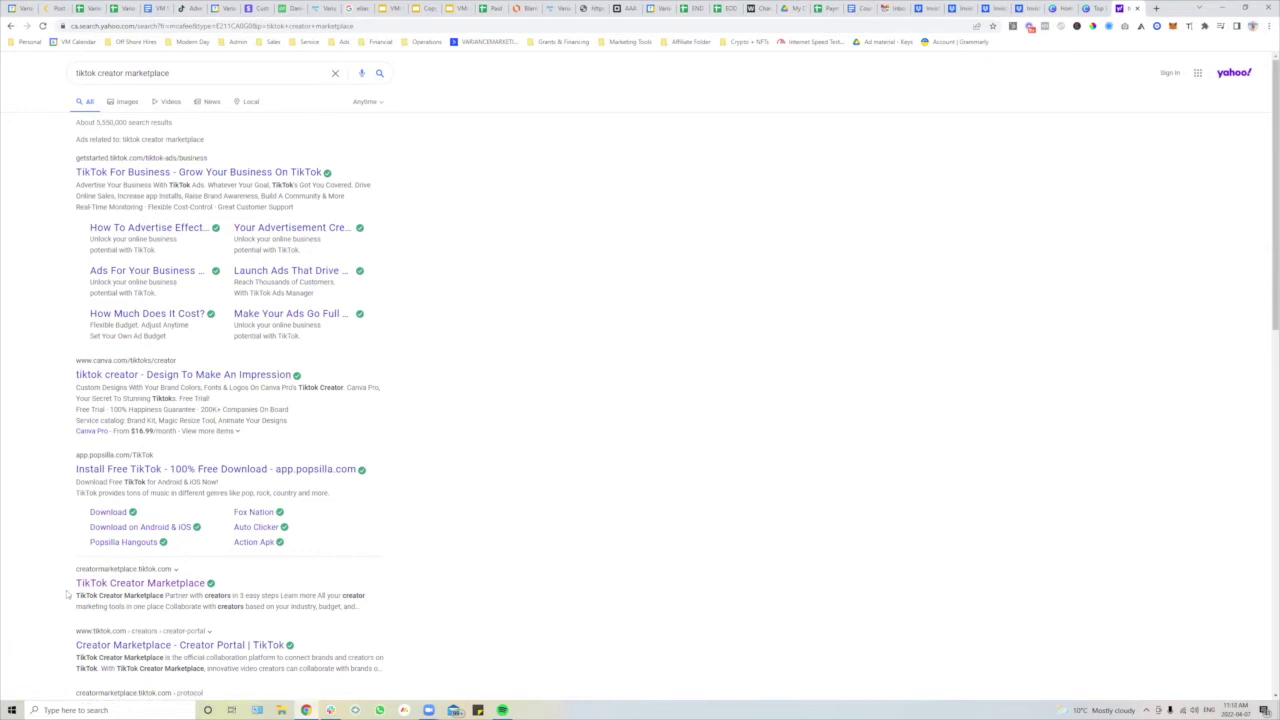
pyautogui.click(106, 585)
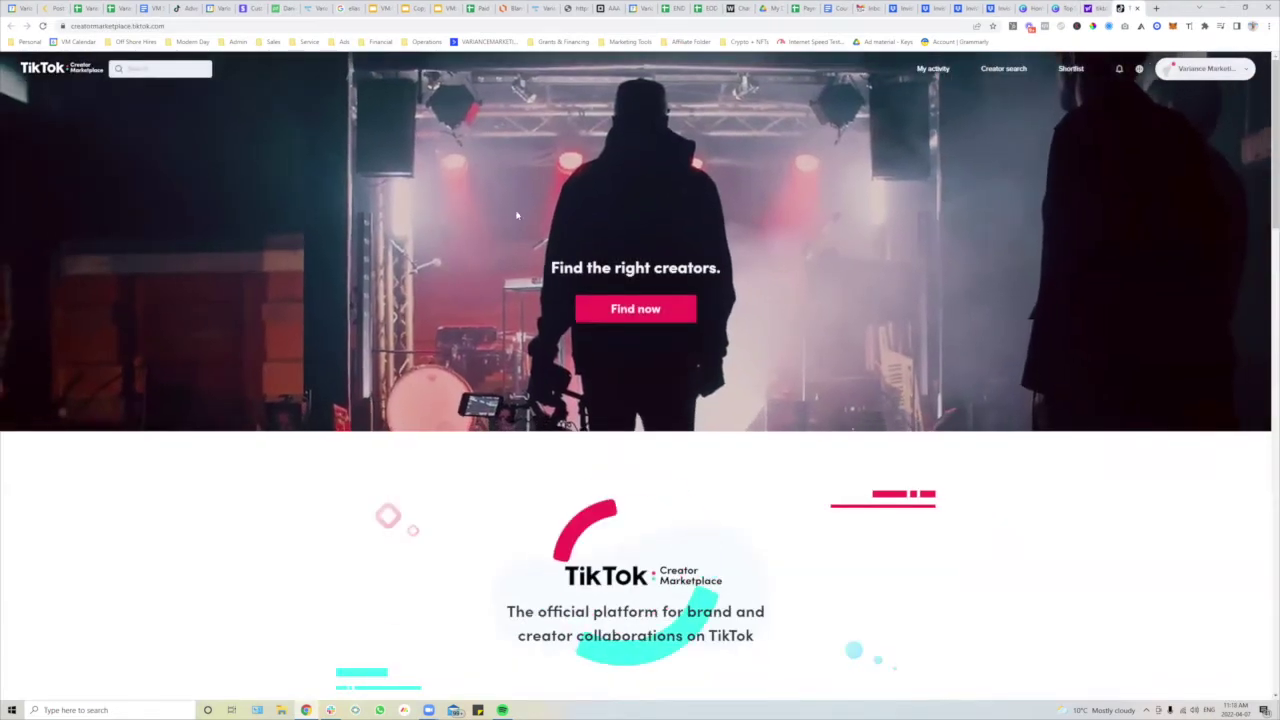
# Search the marketplace creators for 'fitness' and dismiss the new-campaign tip.
pyautogui.scroll(-5, 517, 216)
pyautogui.scroll(-5, 514, 211)
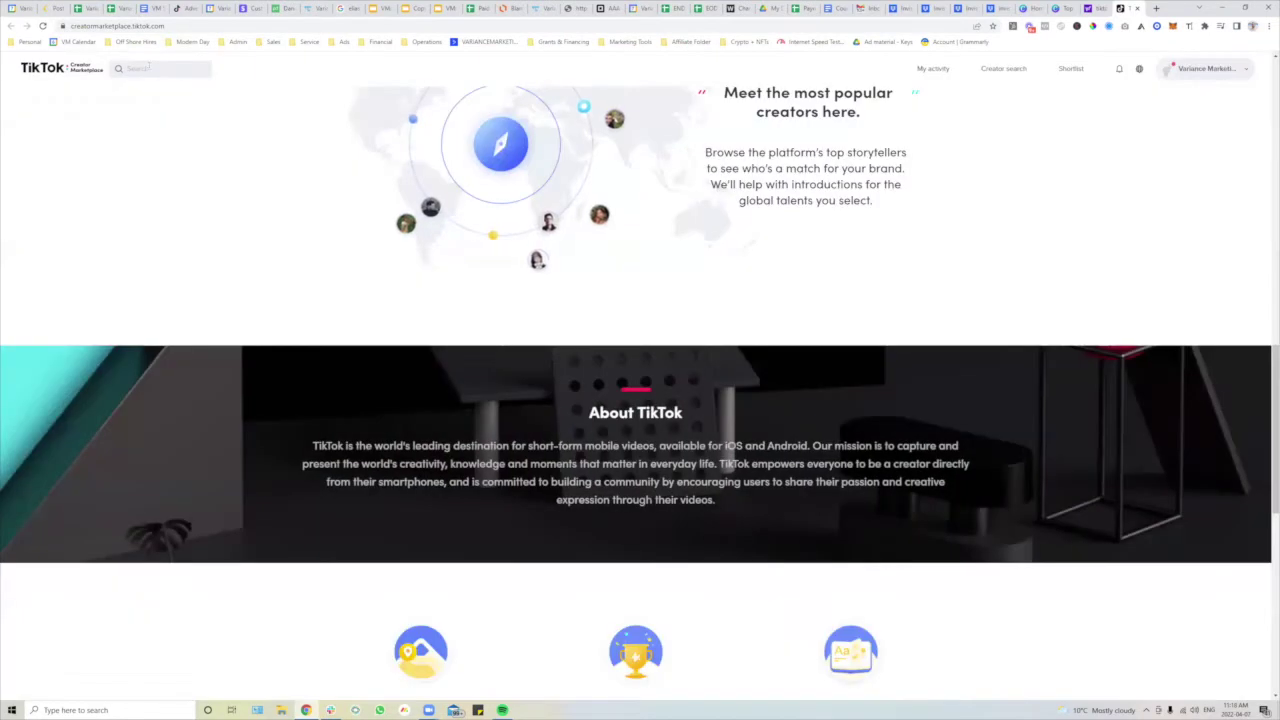
pyautogui.click(148, 67)
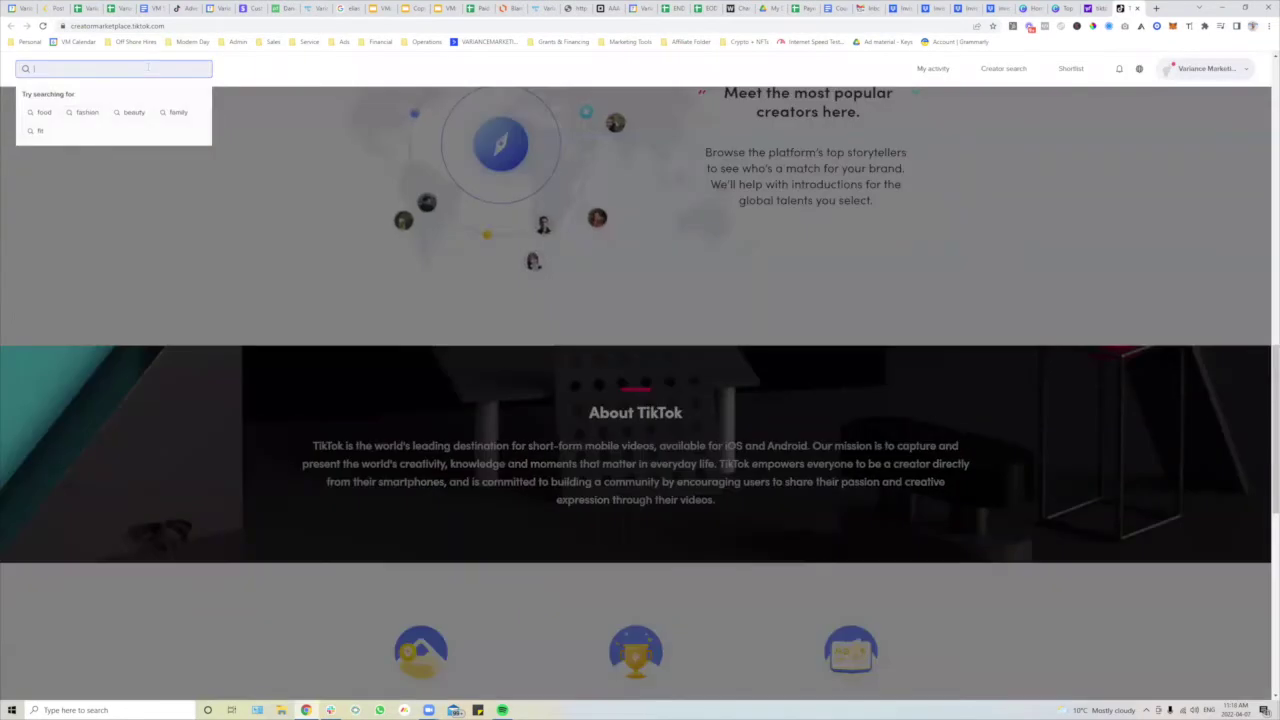
pyautogui.write('fitness')
pyautogui.press('Return')
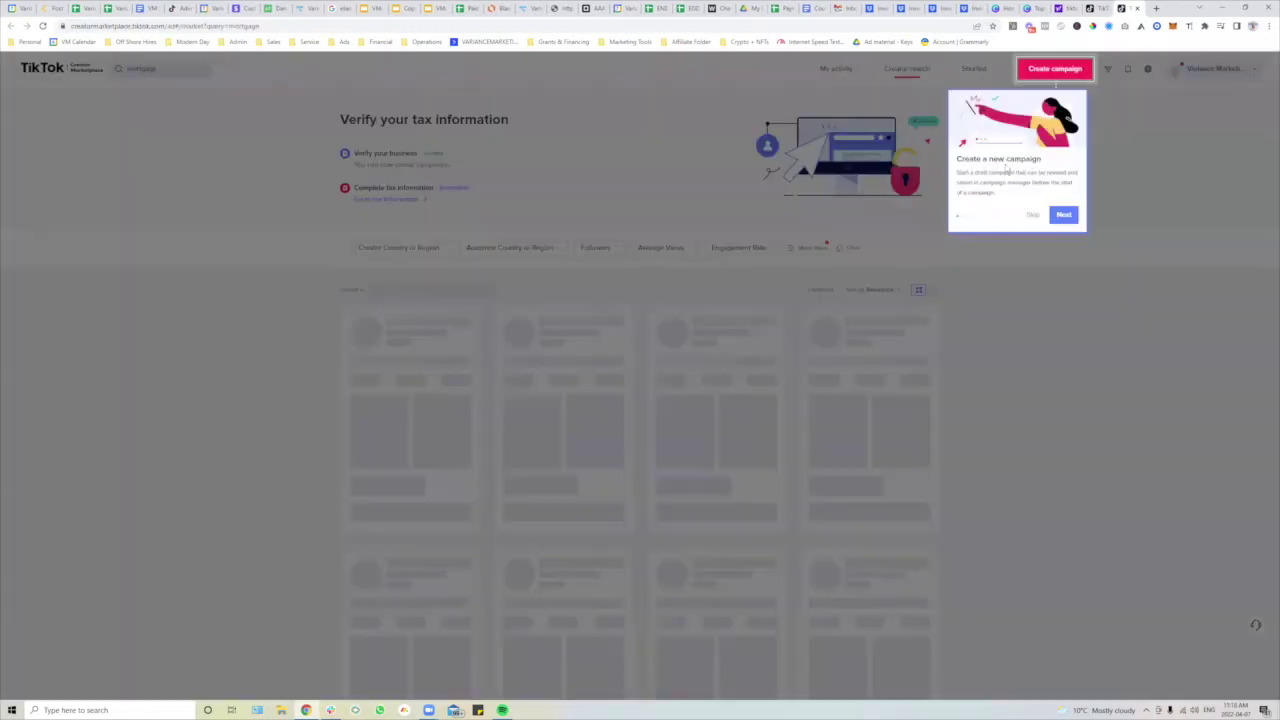
pyautogui.click(1032, 215)
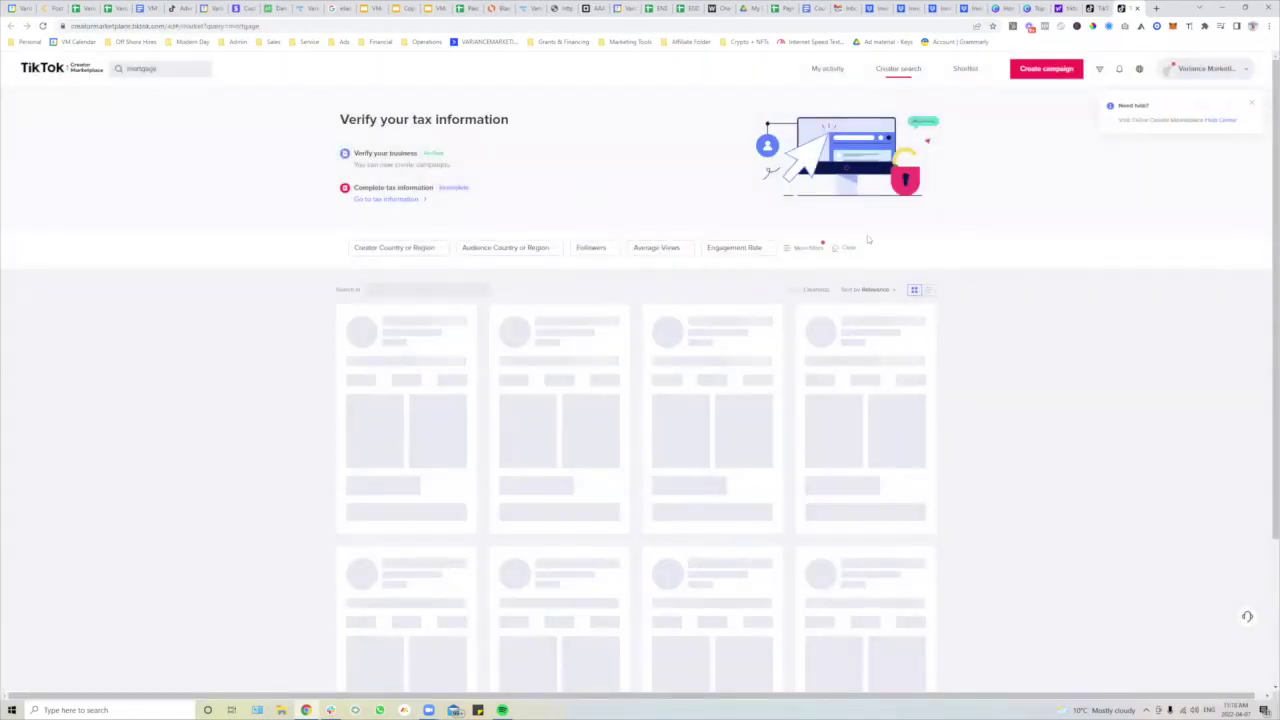
# Scroll through the creator result cards to review followers, views and prices.
pyautogui.scroll(-3, 707, 222)
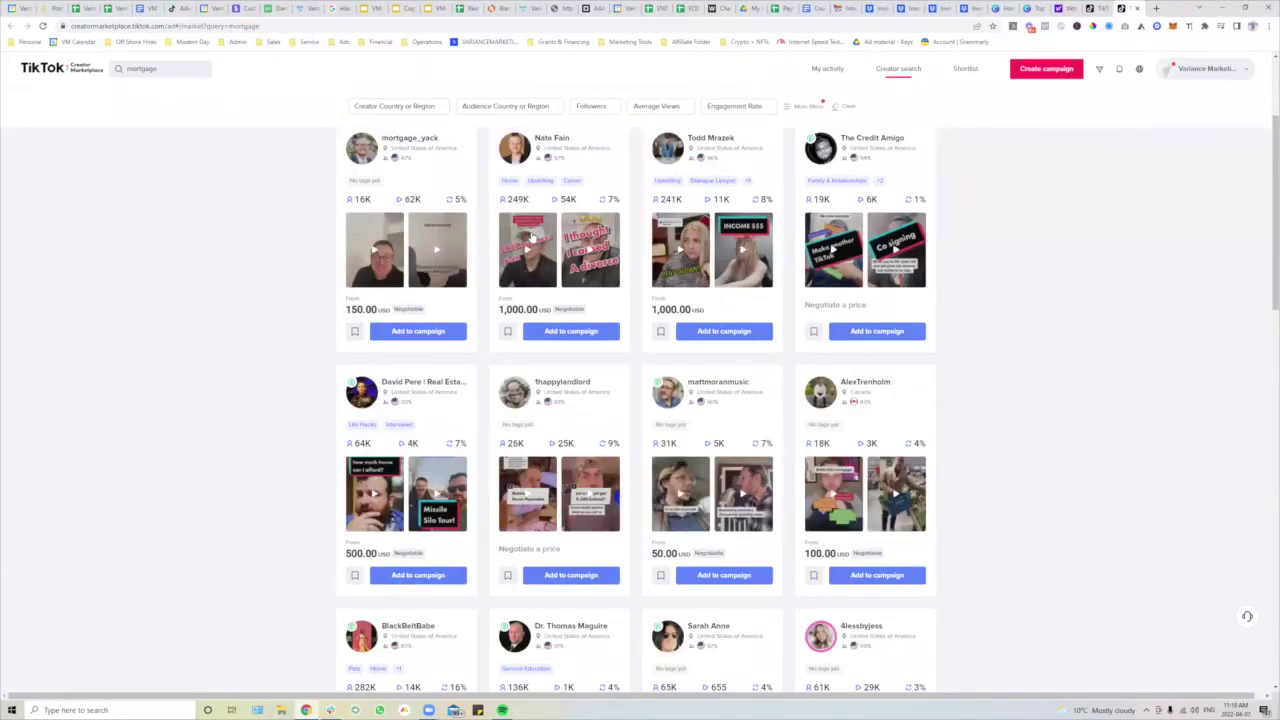
pyautogui.scroll(-1, 561, 211)
pyautogui.scroll(-10, 561, 211)
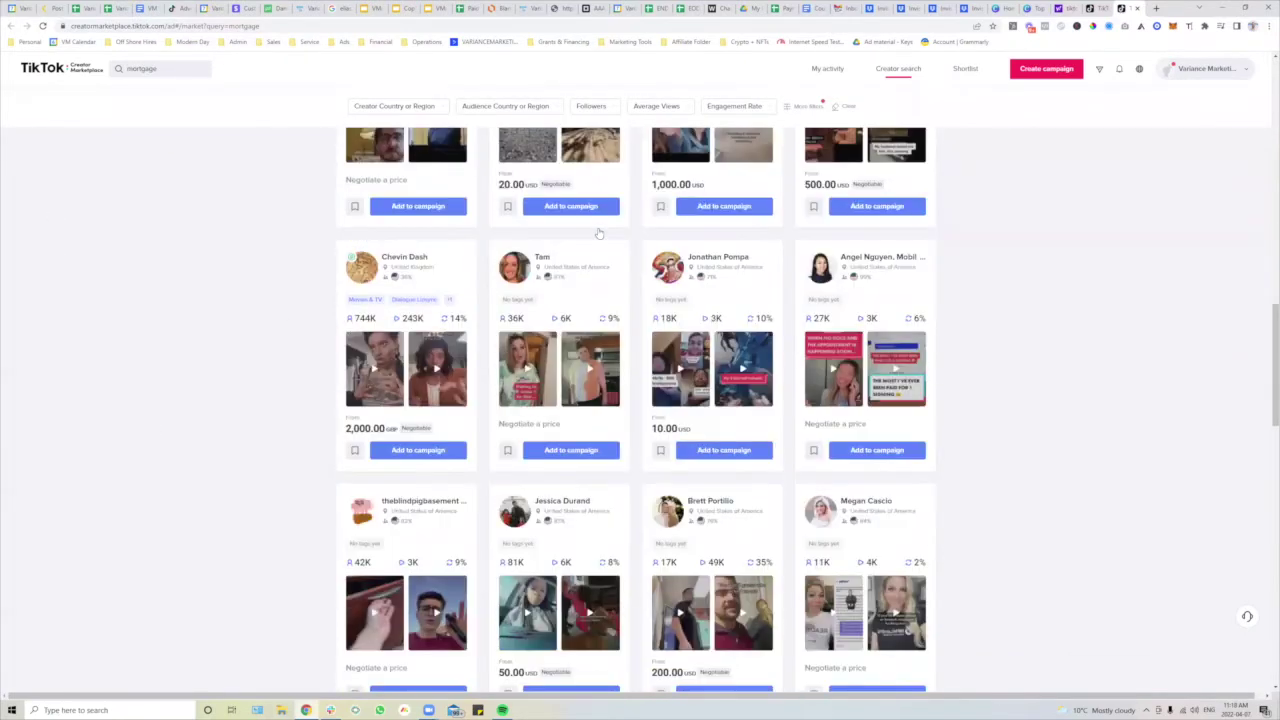
pyautogui.scroll(-5, 598, 233)
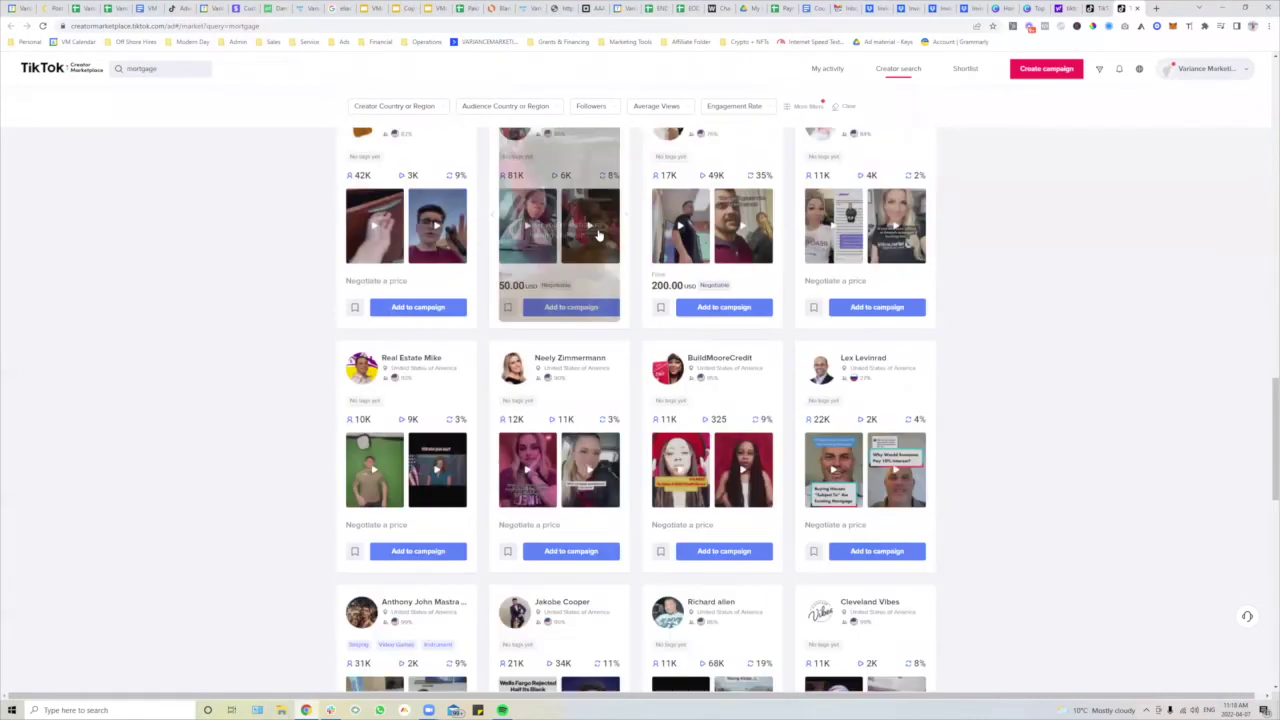
pyautogui.scroll(-4, 598, 233)
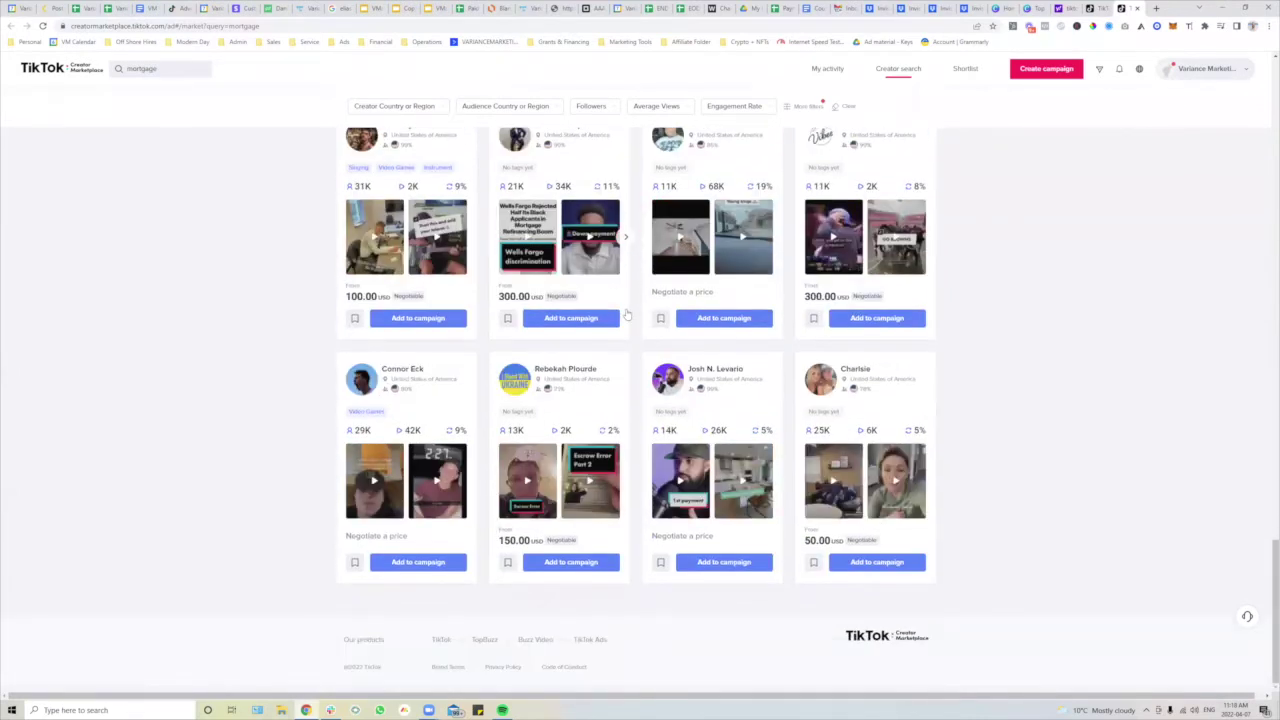
pyautogui.scroll(15, 626, 316)
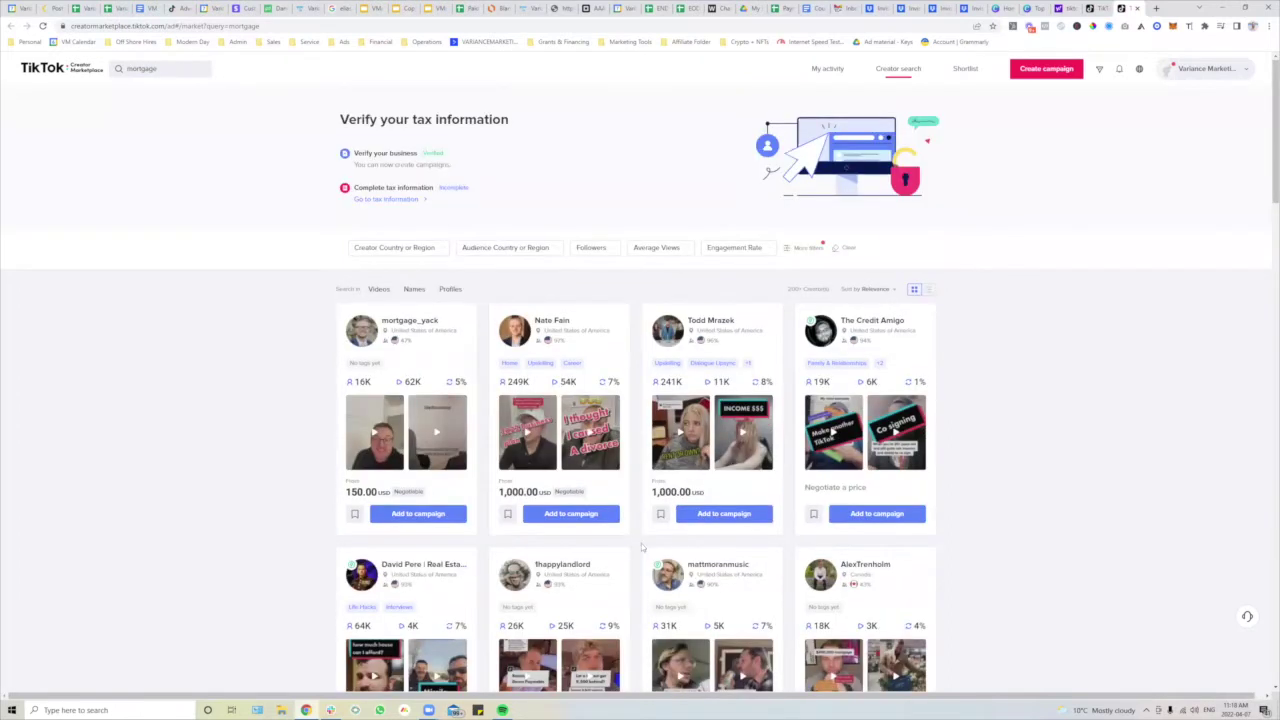
pyautogui.scroll(-4, 658, 584)
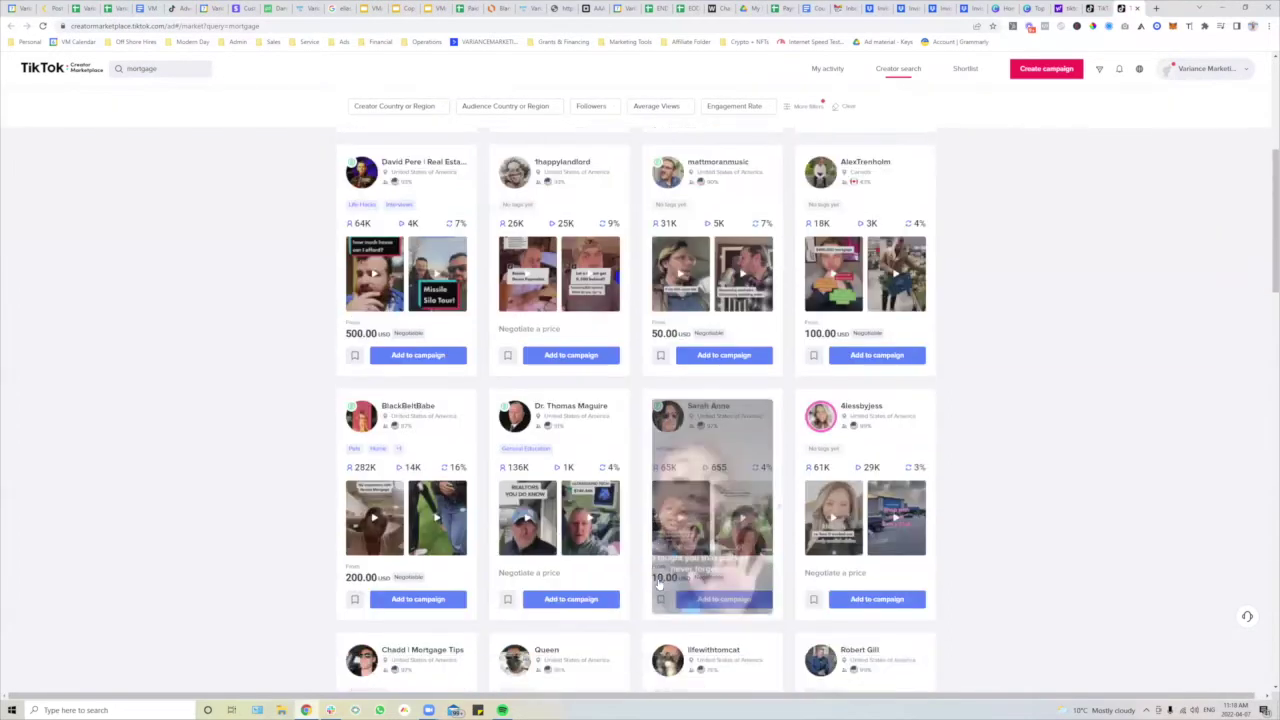
pyautogui.scroll(-4, 658, 584)
pyautogui.scroll(-2, 660, 578)
pyautogui.scroll(10, 660, 548)
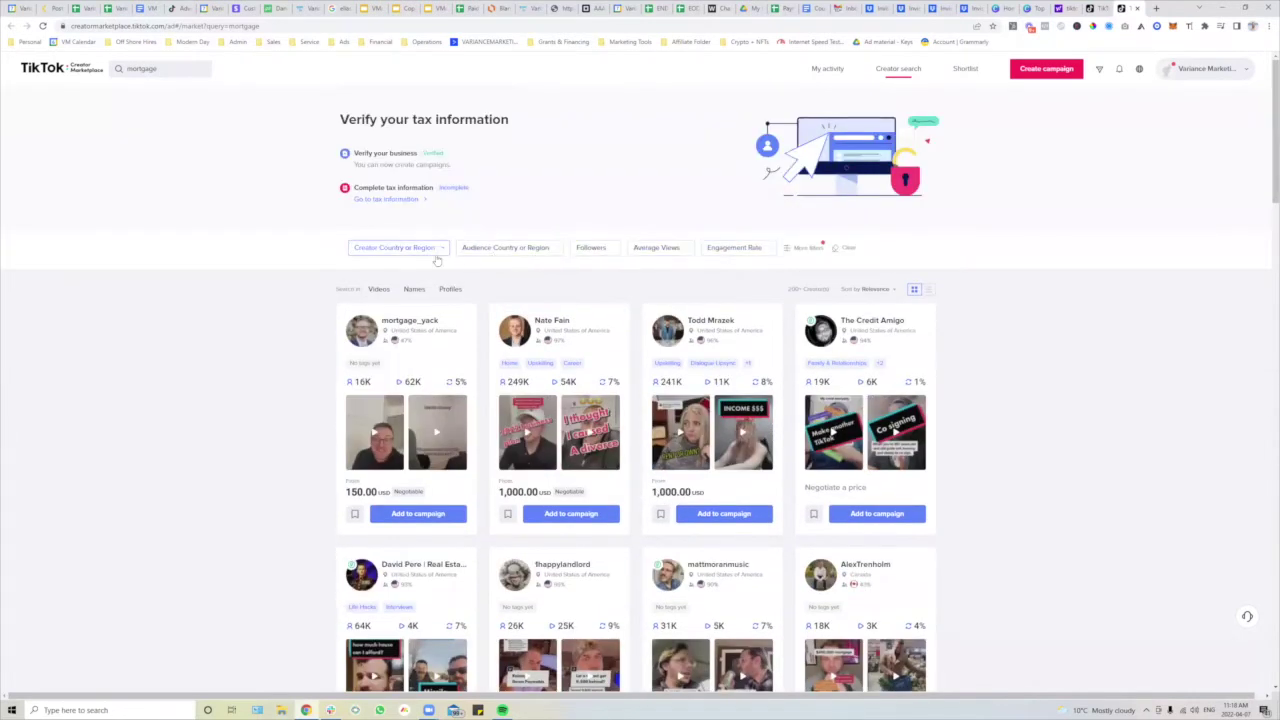
# Look at the extra filter options and the result sort order choices, then close them.
pyautogui.click(808, 249)
pyautogui.click(865, 291)
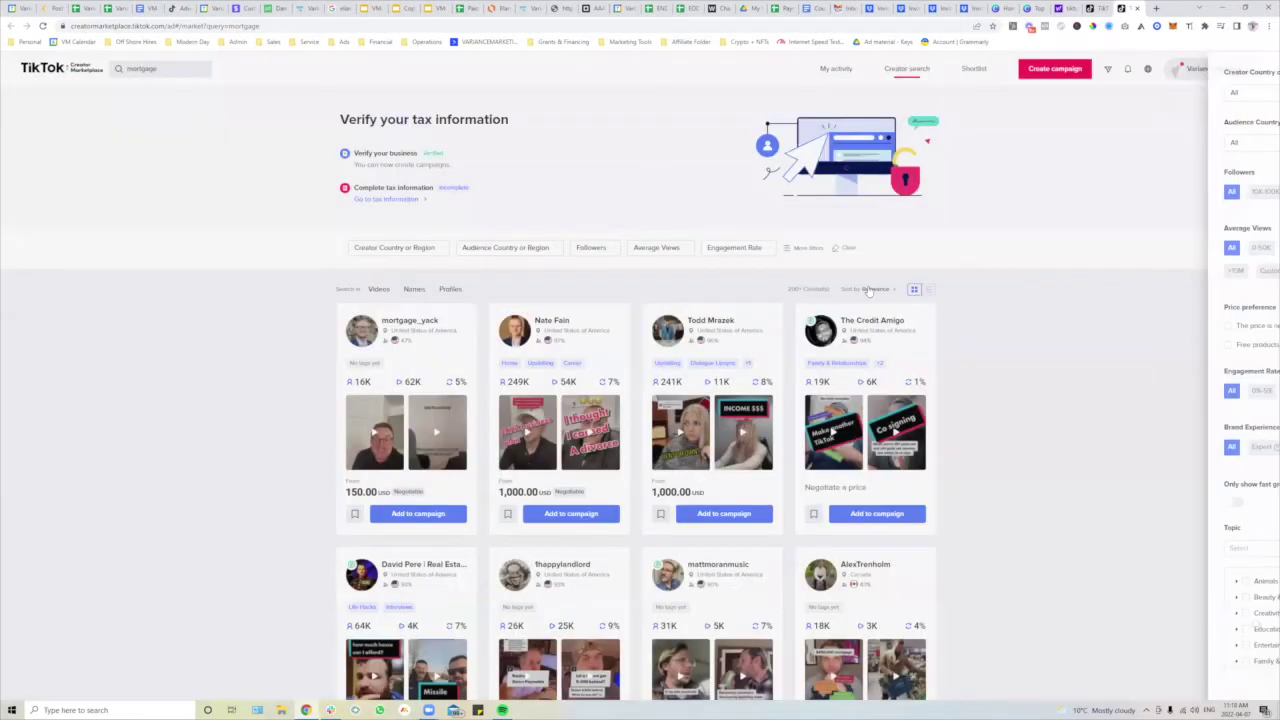
pyautogui.click(875, 289)
pyautogui.scroll(-4, 880, 305)
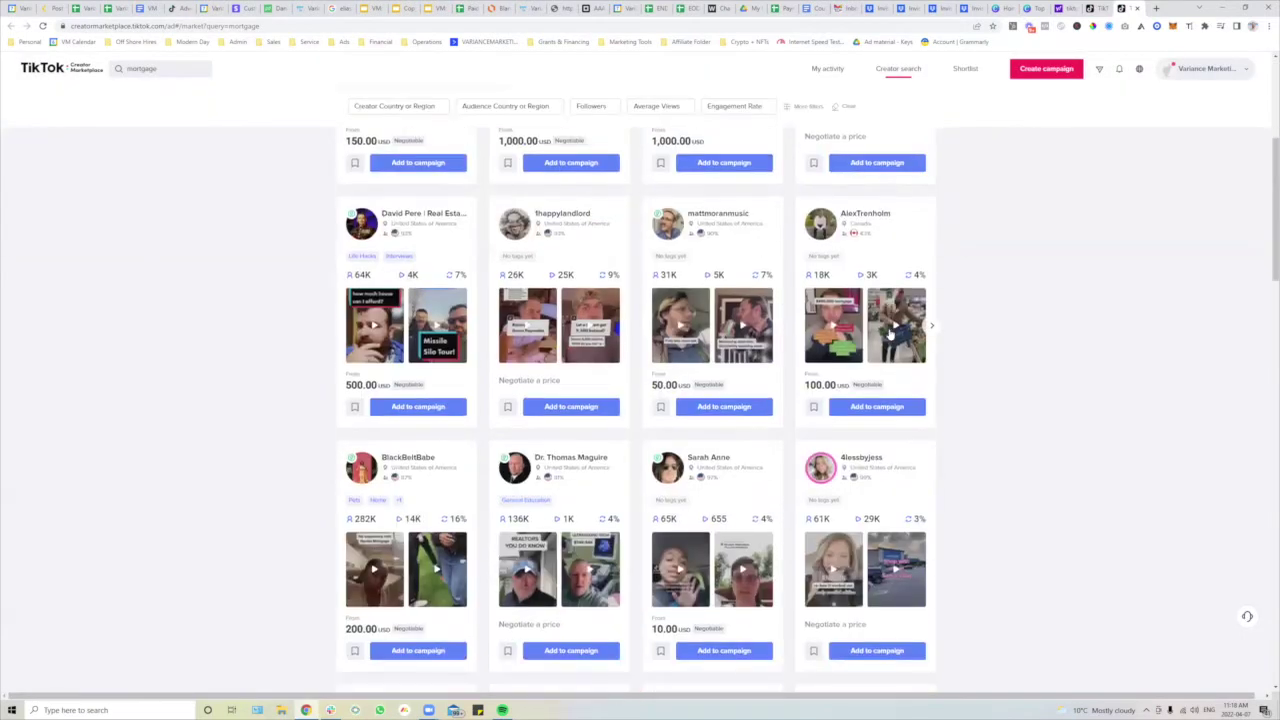
pyautogui.scroll(4, 900, 310)
pyautogui.click(947, 310)
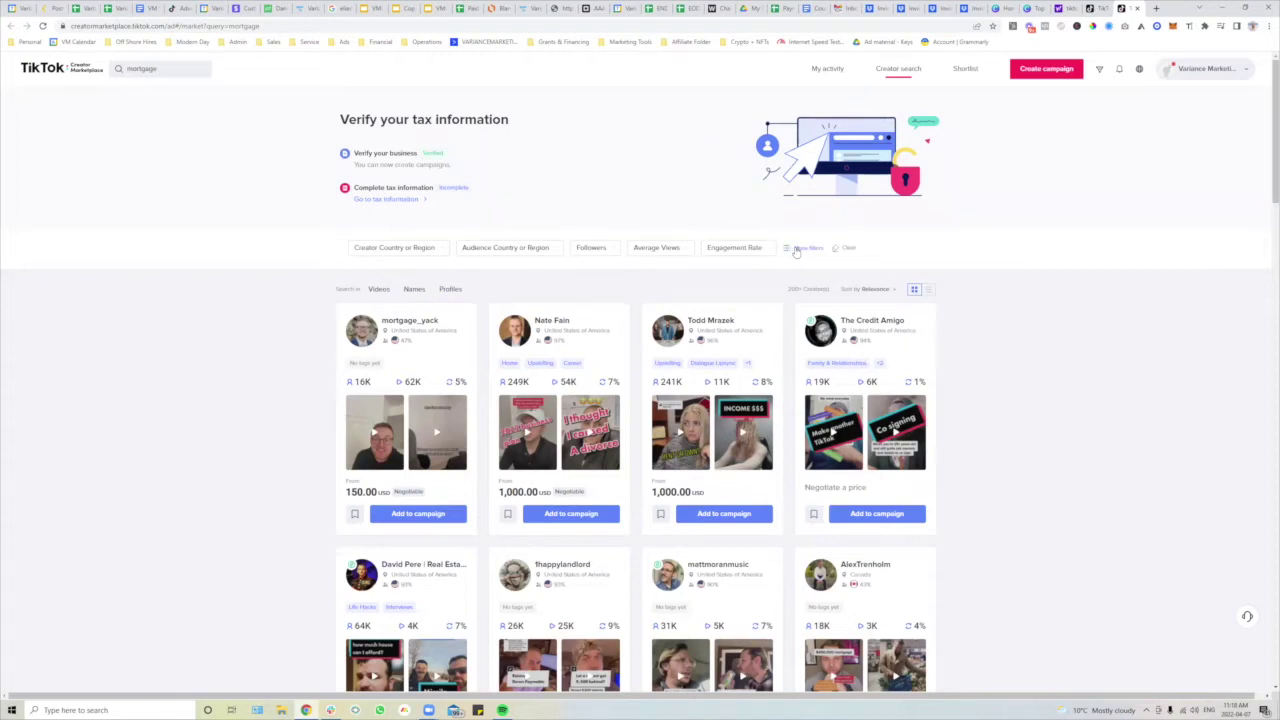
pyautogui.click(796, 250)
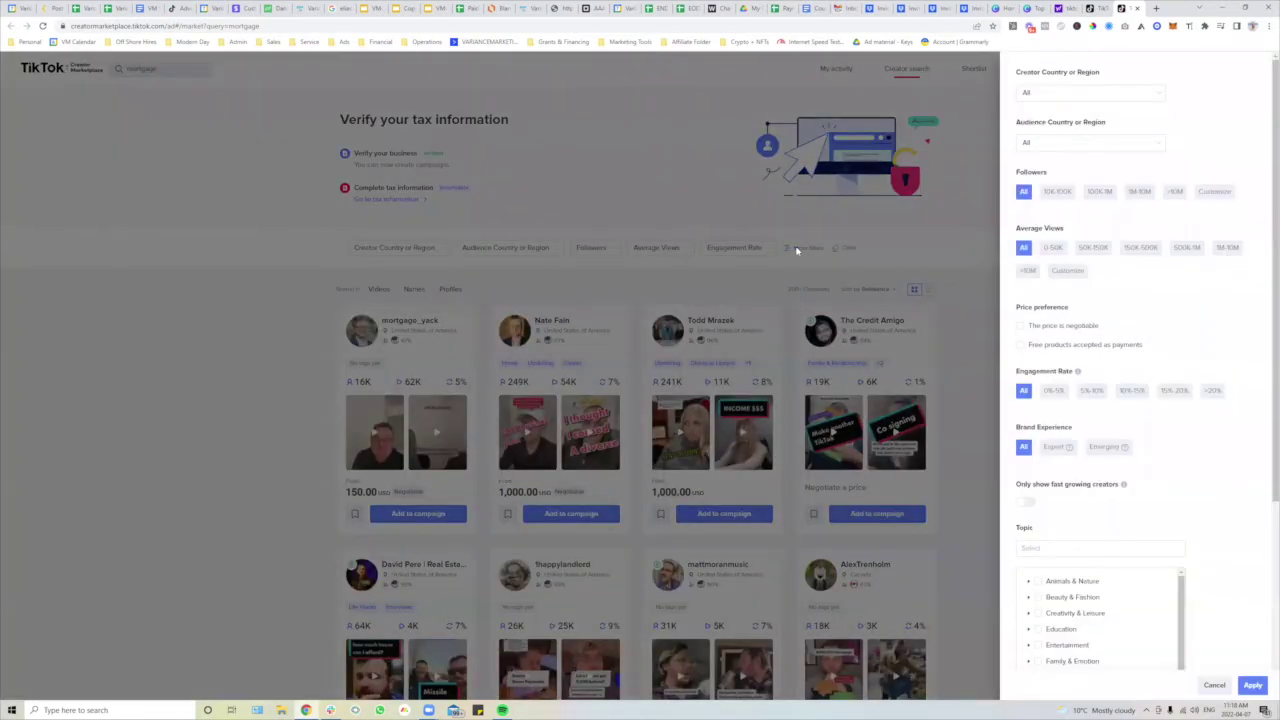
pyautogui.scroll(-3, 1093, 363)
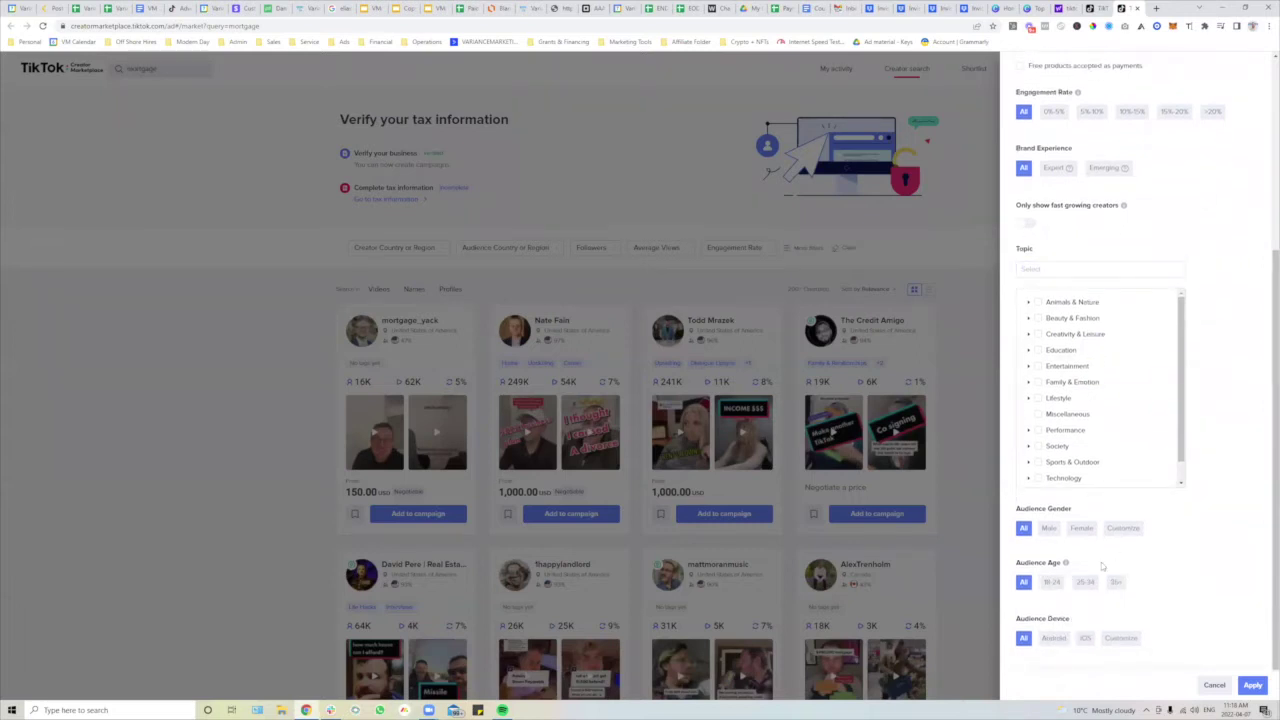
pyautogui.scroll(3, 1123, 573)
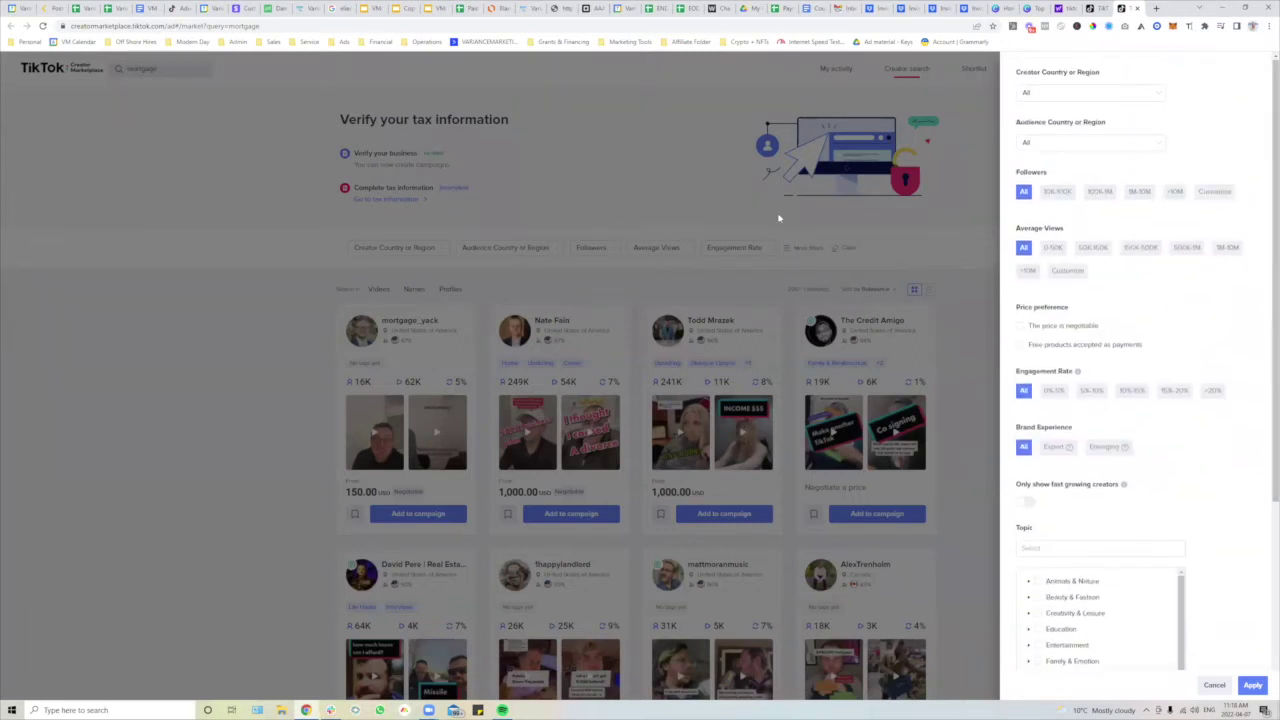
pyautogui.click(779, 218)
pyautogui.scroll(-5, 1004, 480)
pyautogui.scroll(5, 1004, 480)
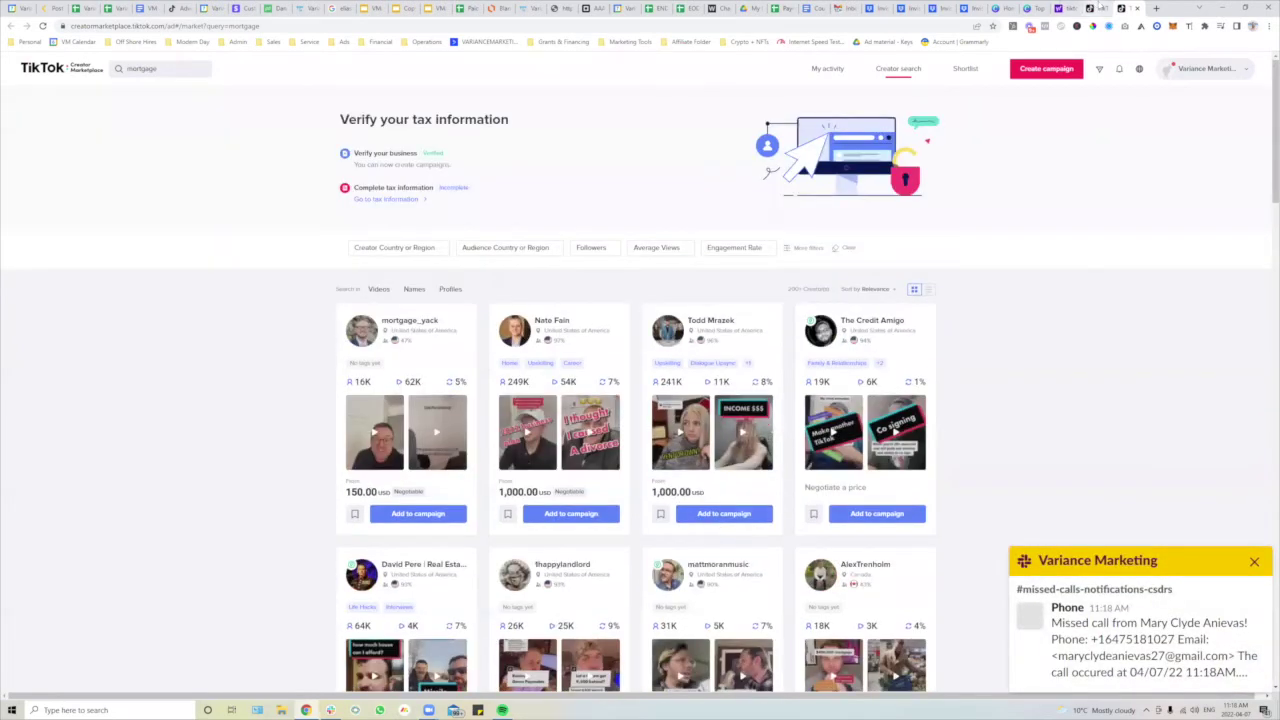
pyautogui.click(873, 8)
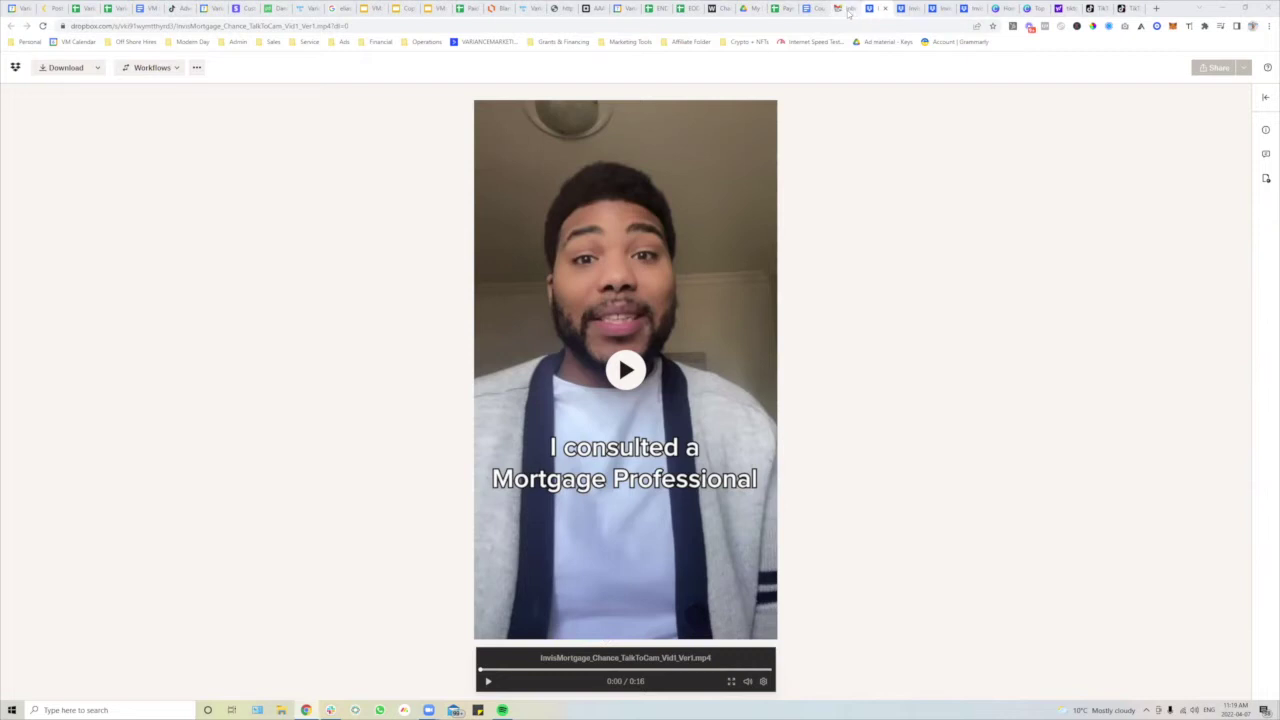
# Return to the Canva tab with the condo tower design.
pyautogui.click(1040, 9)
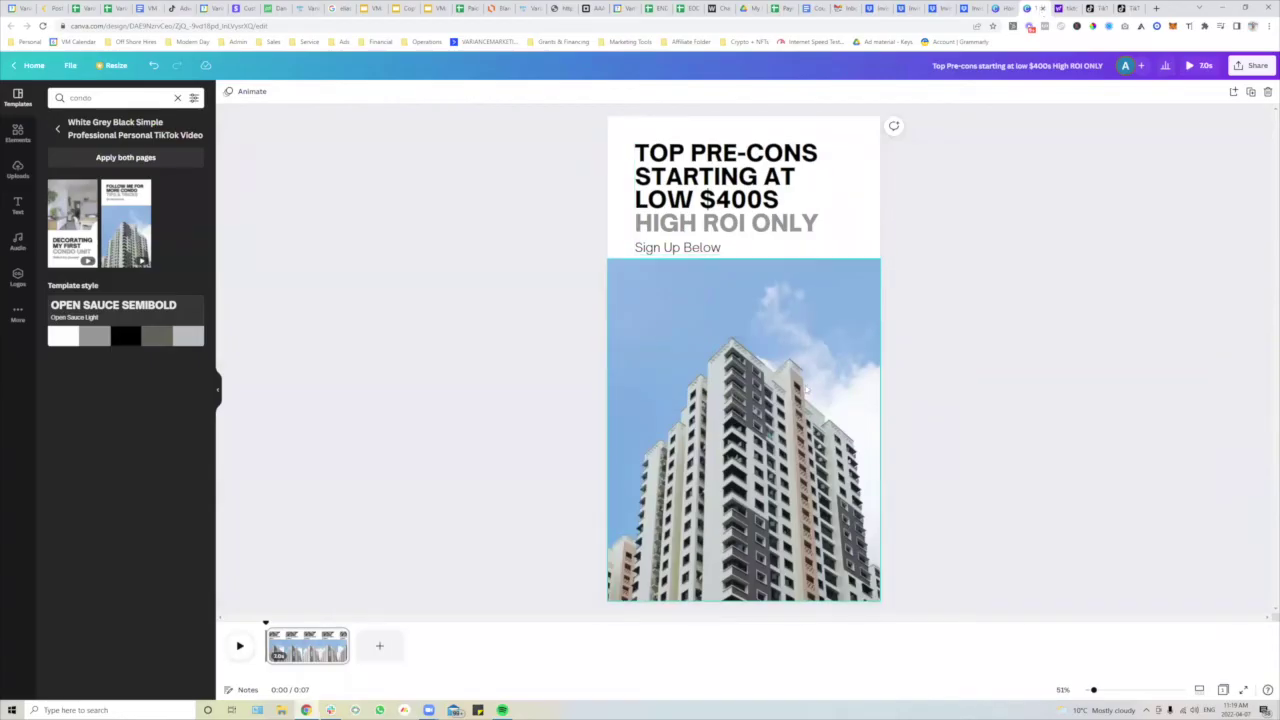
# Switch back to the Dropbox mortgage testimonial preview.
pyautogui.click(866, 9)
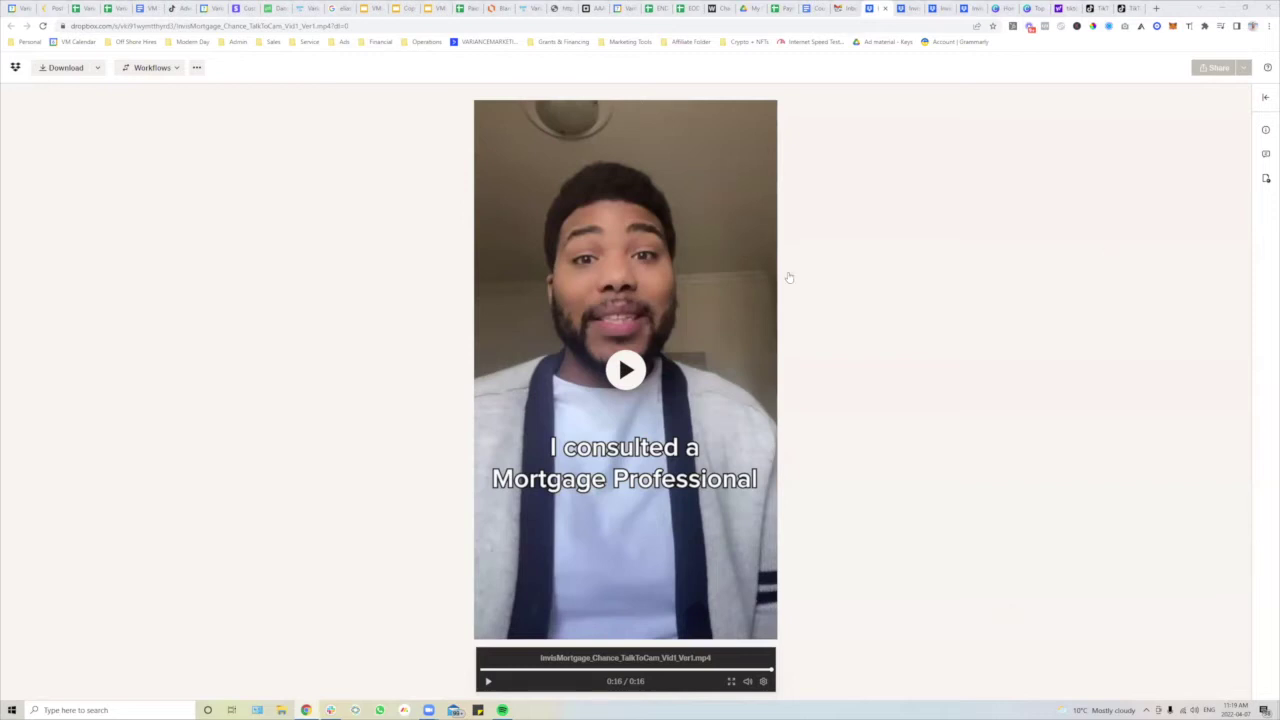
# Replay the self-employed mortgage clip, then switch to the couple's clip tab.
pyautogui.press('space')
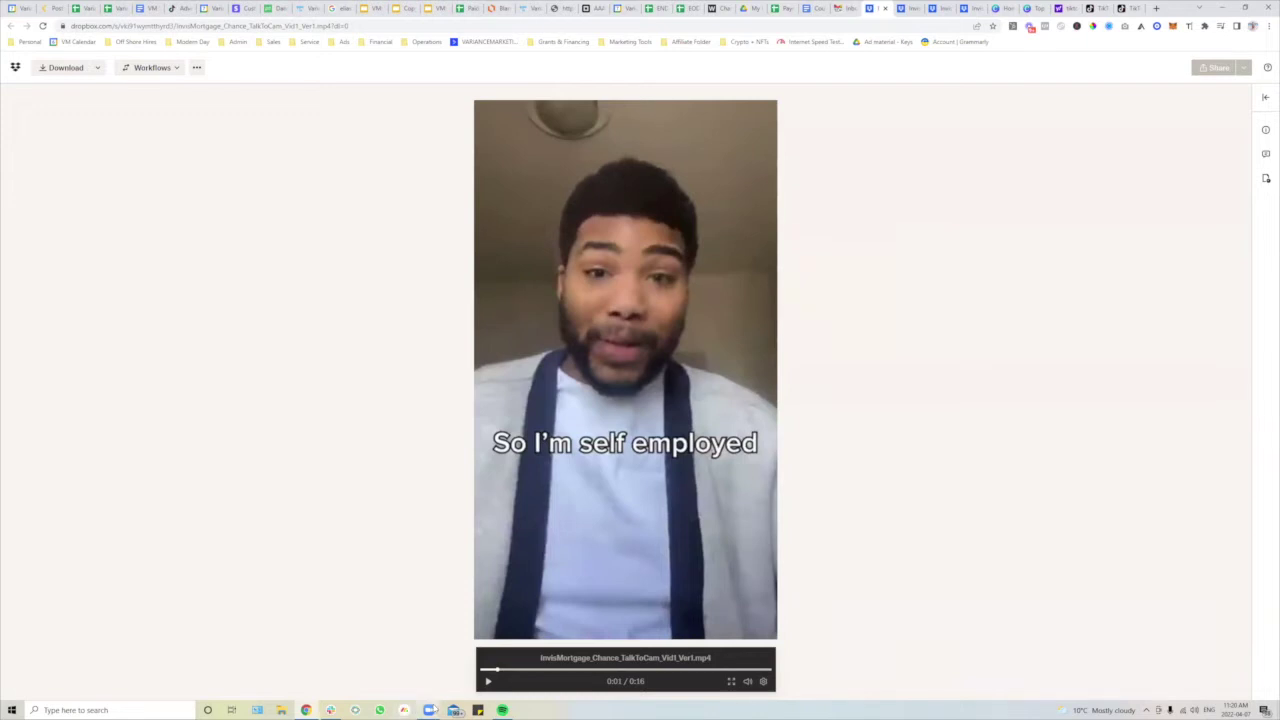
pyautogui.moveTo(430, 709)
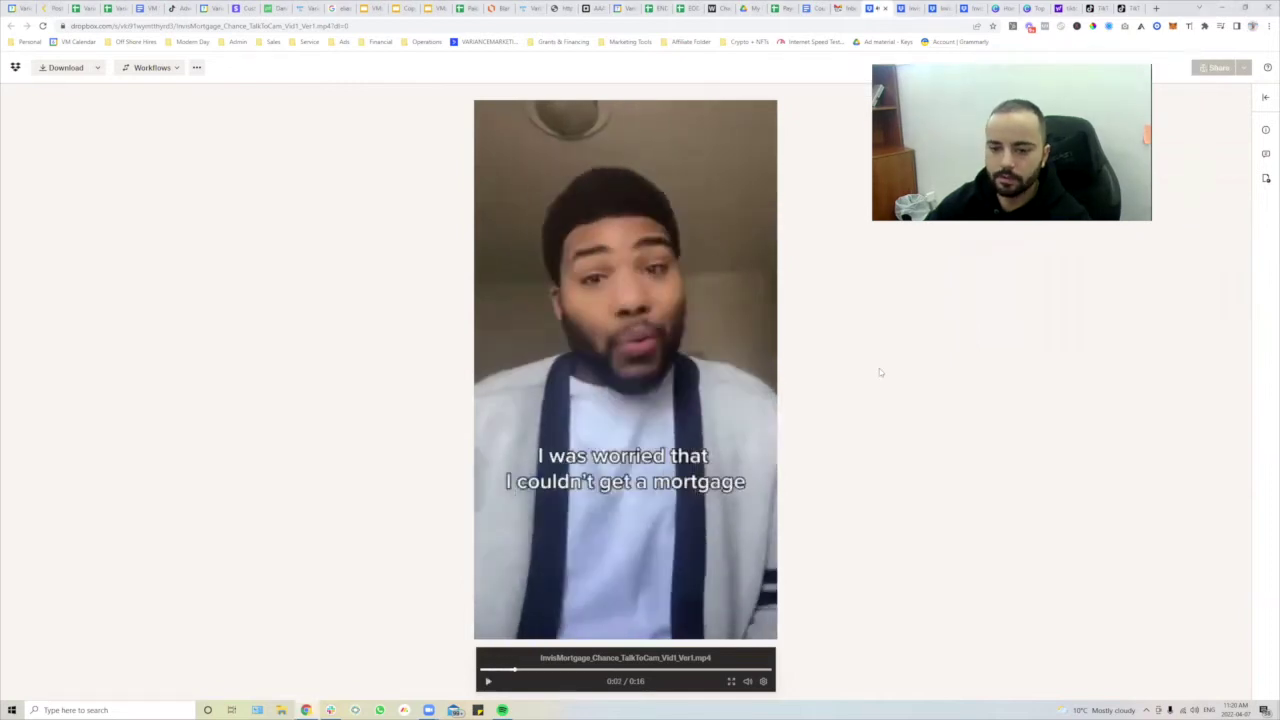
pyautogui.click(900, 9)
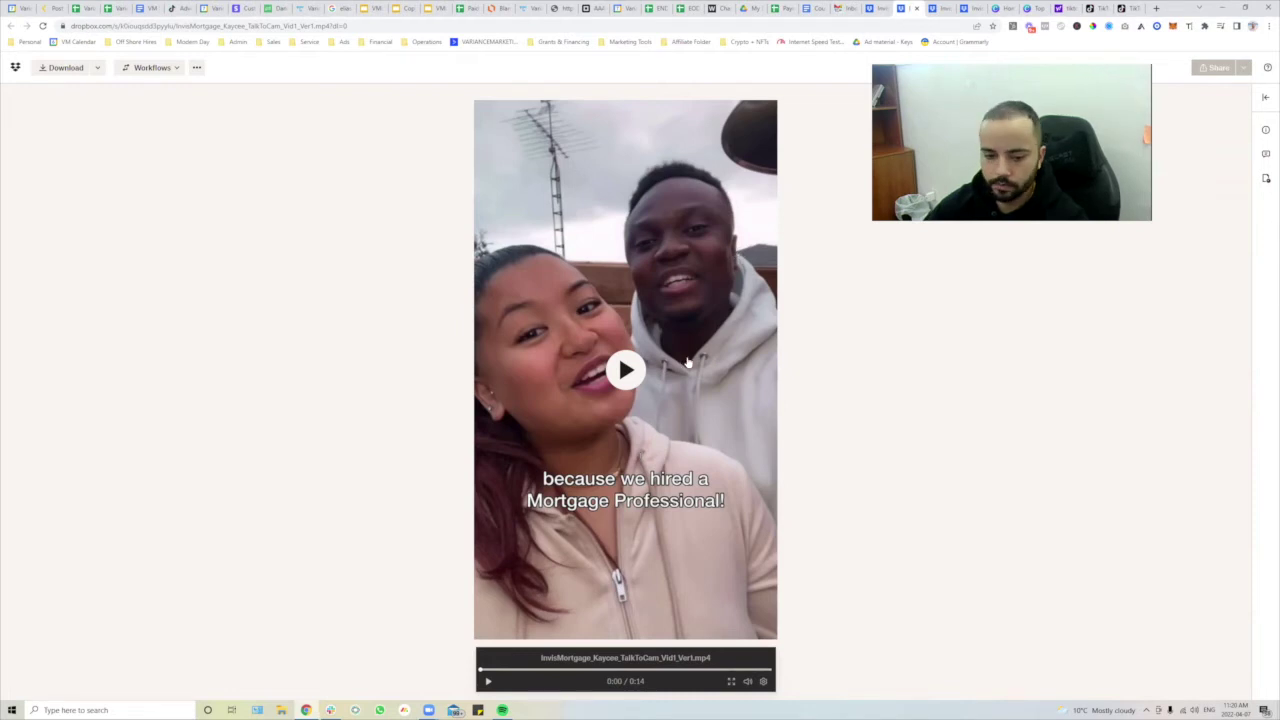
# Play the couple's testimonial clip to its 0:14 end, then go to the next tab.
pyautogui.click(626, 376)
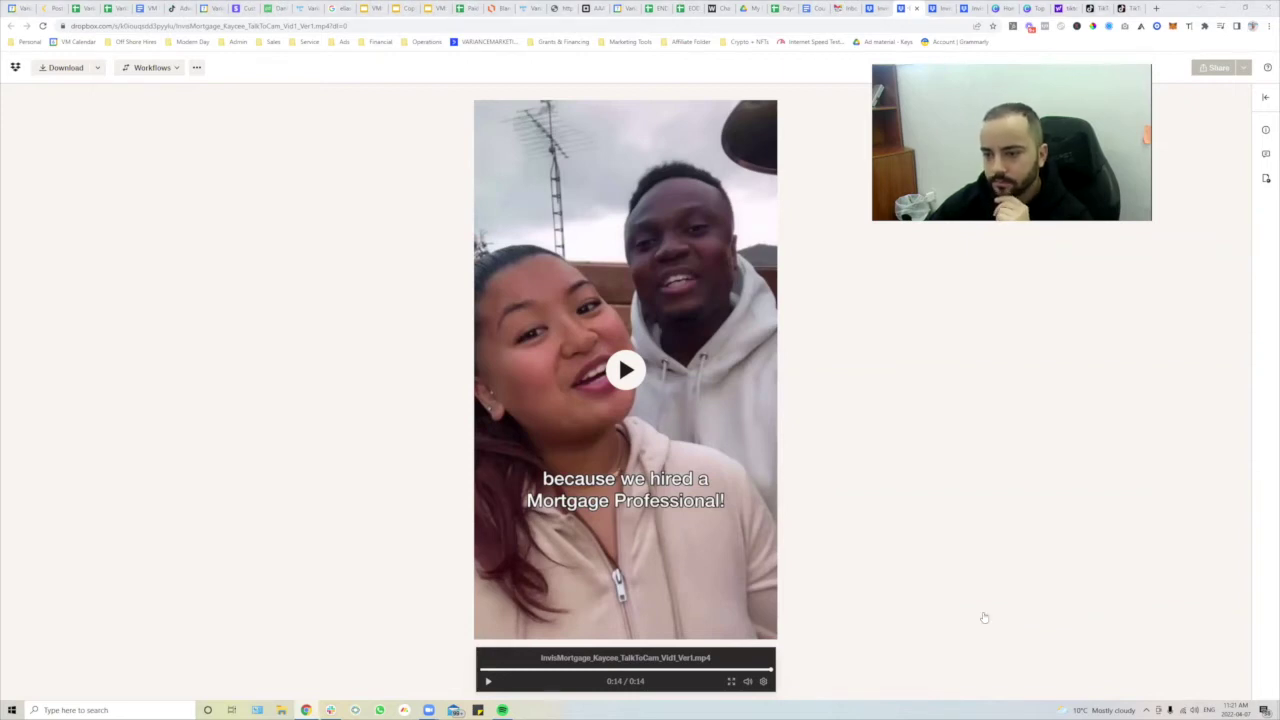
pyautogui.click(944, 9)
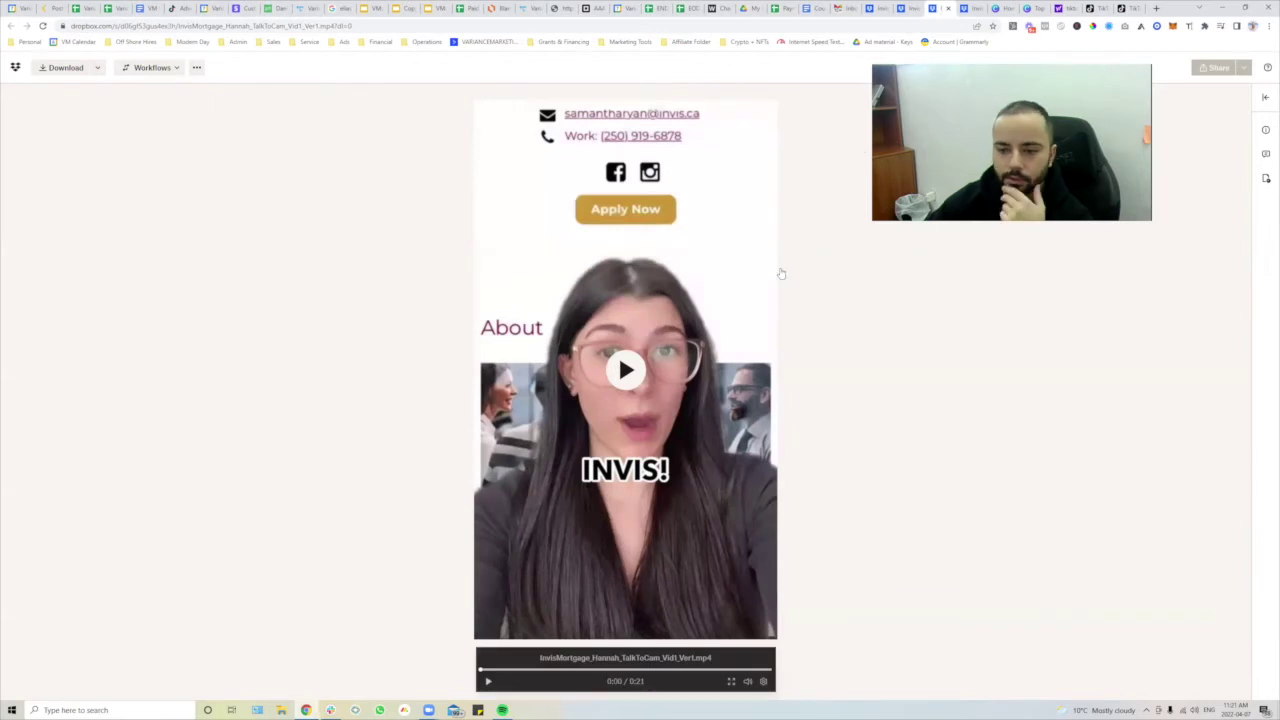
# Play the InvisMortgage clip, then switch to the other talk-to-camera video tab.
pyautogui.press('space')
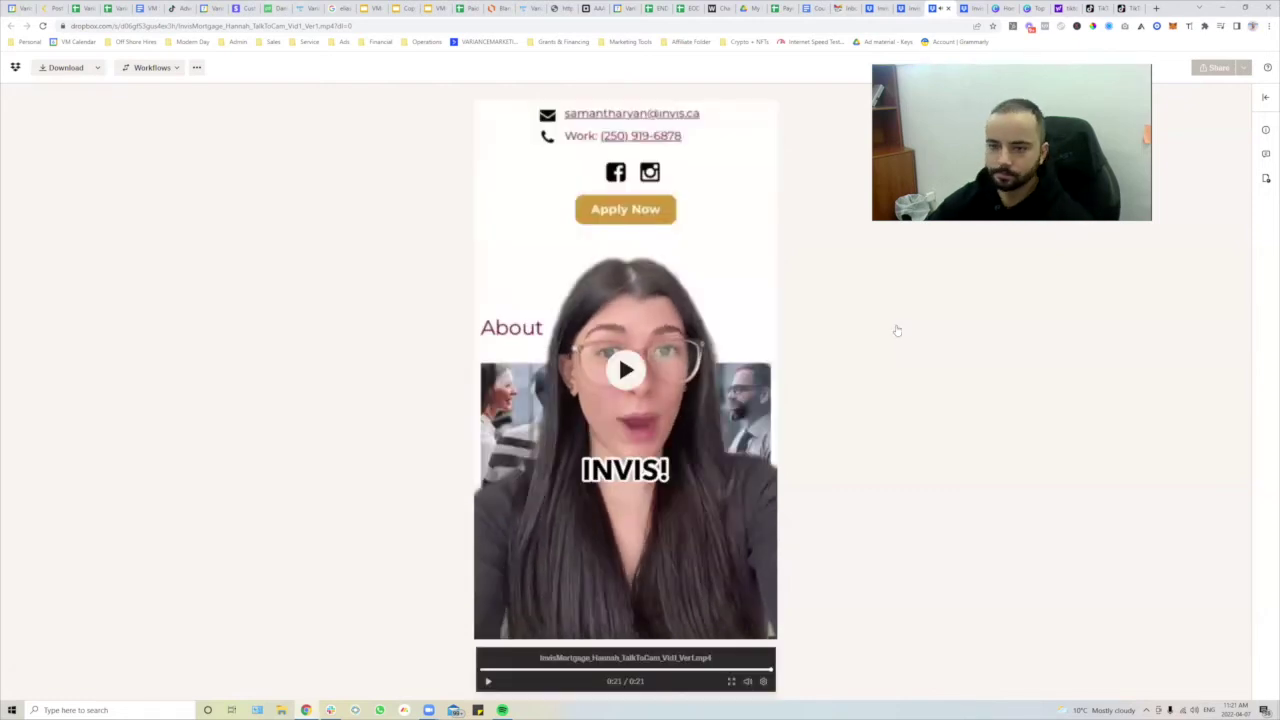
pyautogui.click(966, 8)
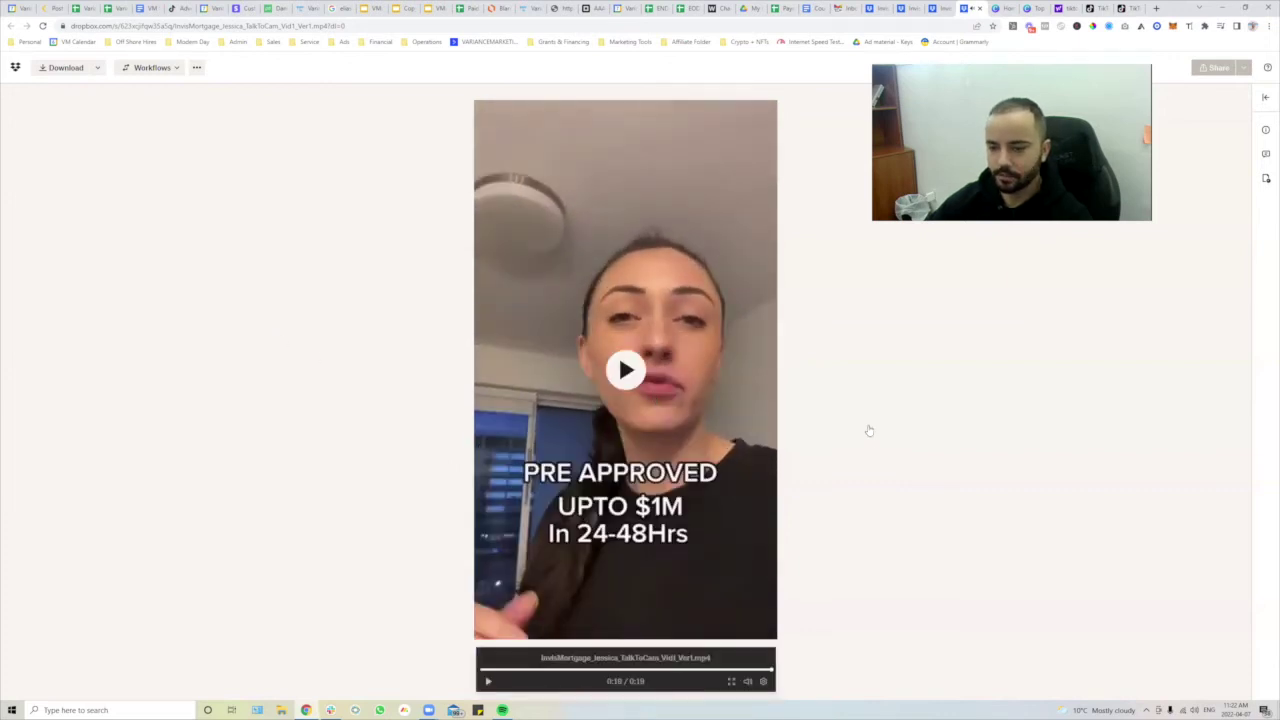
# Replay and pause the pre-approval clip's opening, then return to the Canva condo-tower design.
pyautogui.press('space')
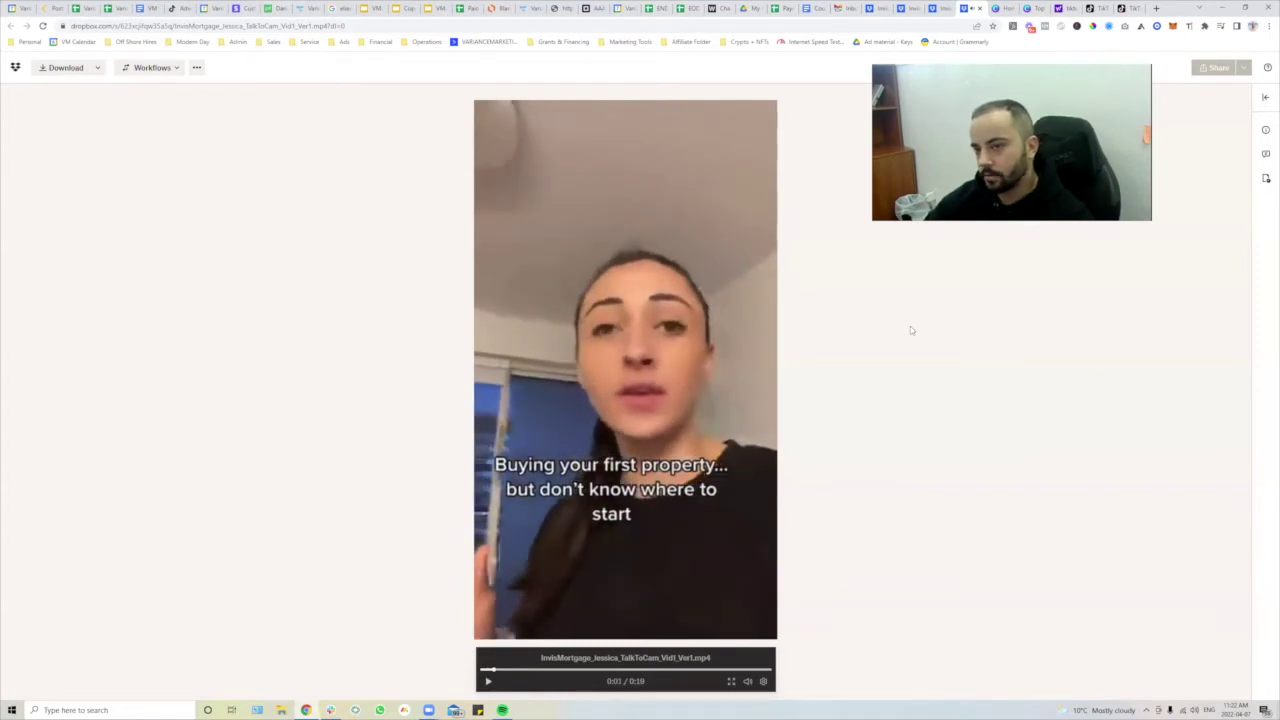
pyautogui.press('space')
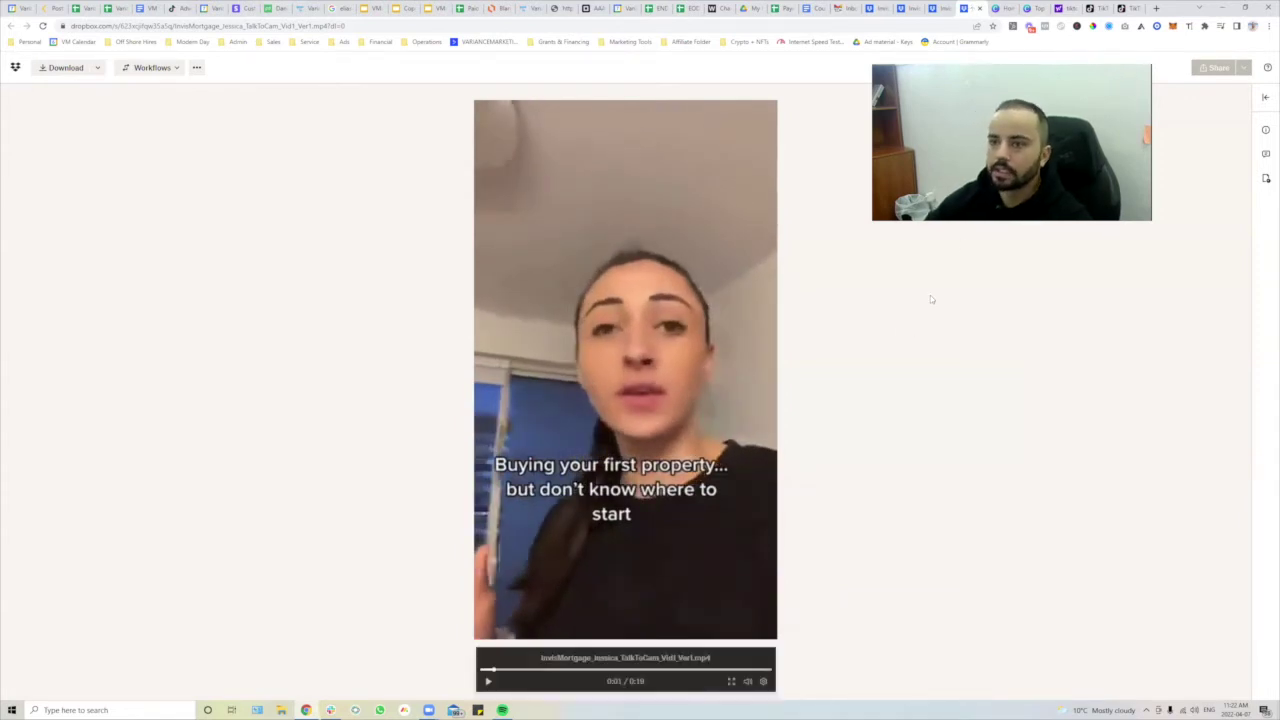
pyautogui.click(1032, 9)
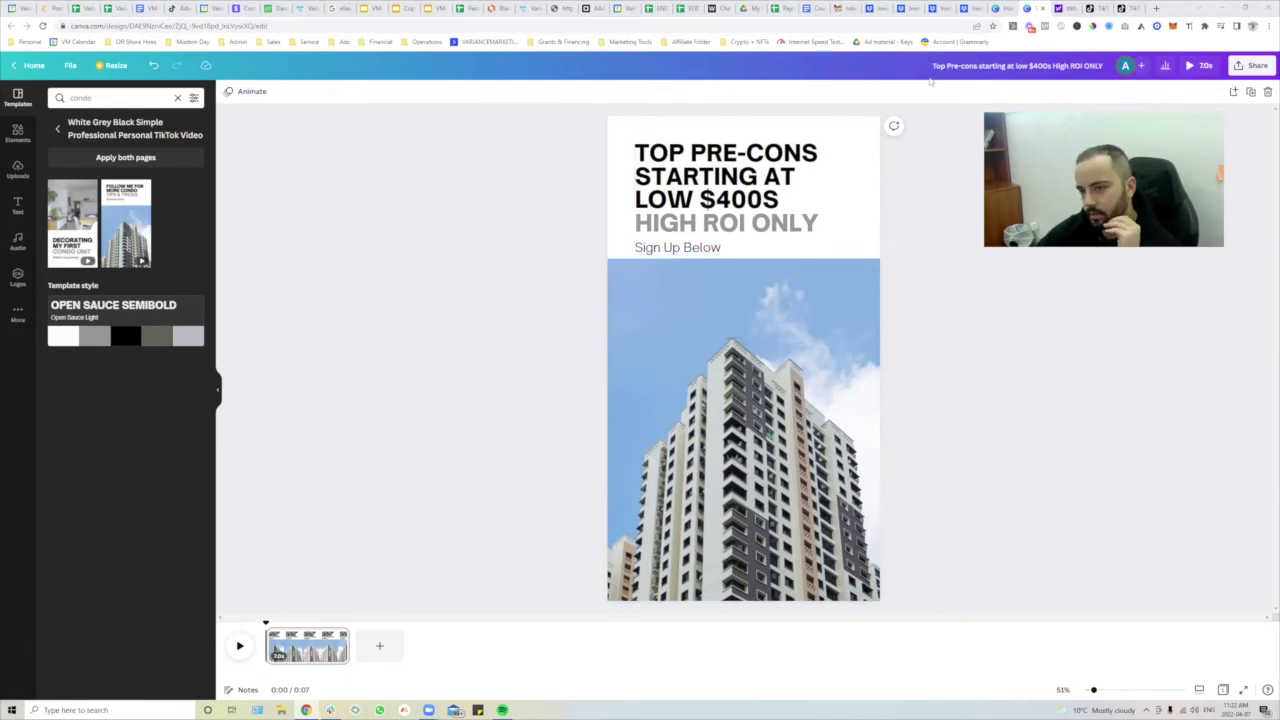
# In a new tab, search 'pre construction condo toronto' and scroll through the results.
pyautogui.click(1156, 8)
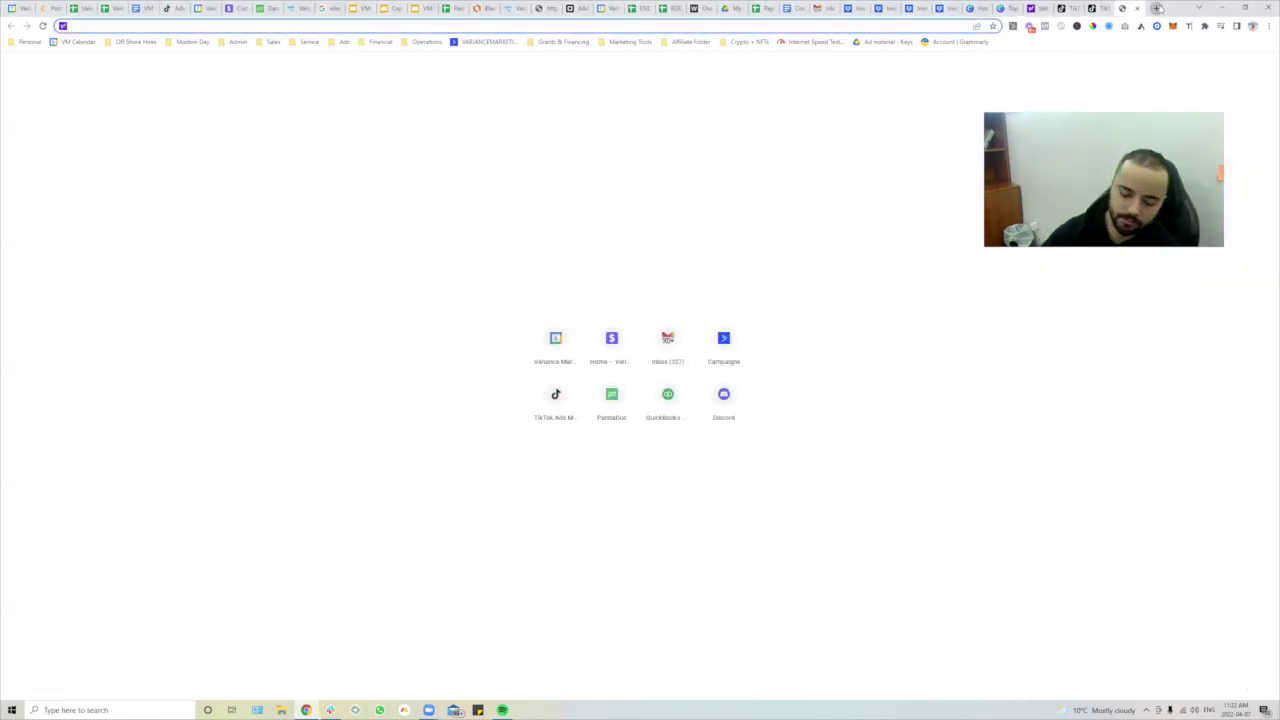
pyautogui.write('pre con')
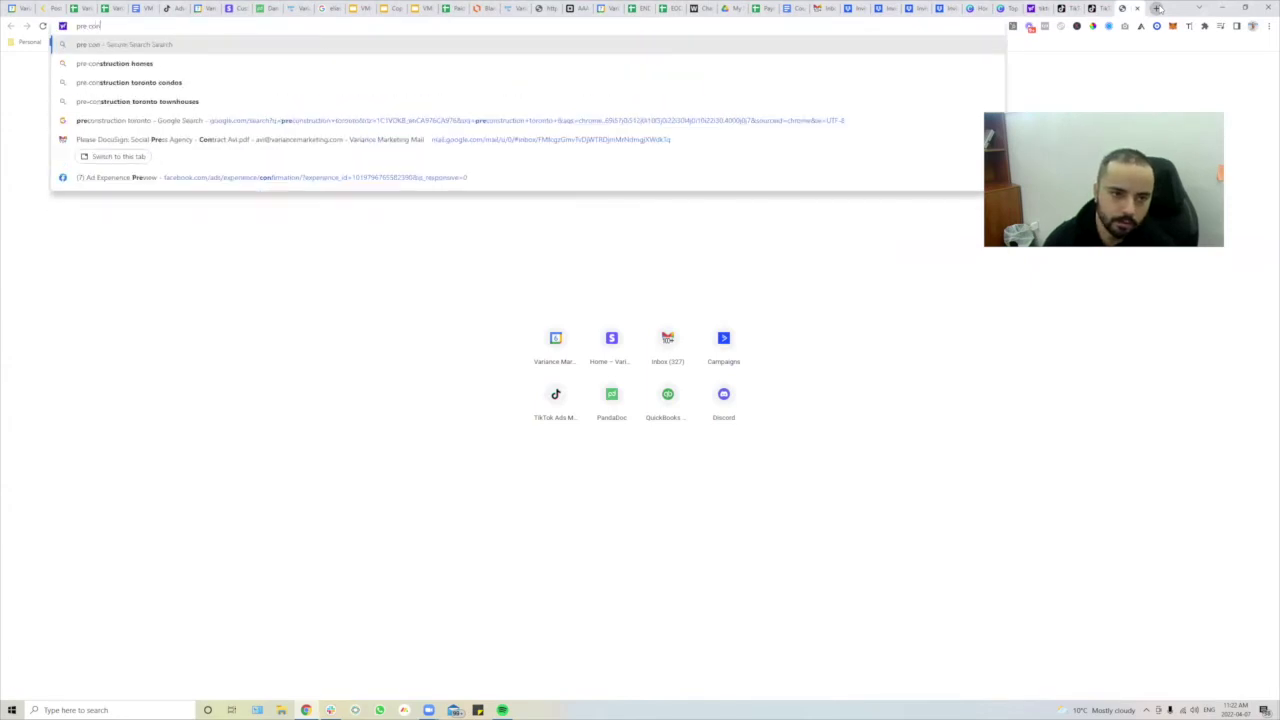
pyautogui.write('struction condo toronto')
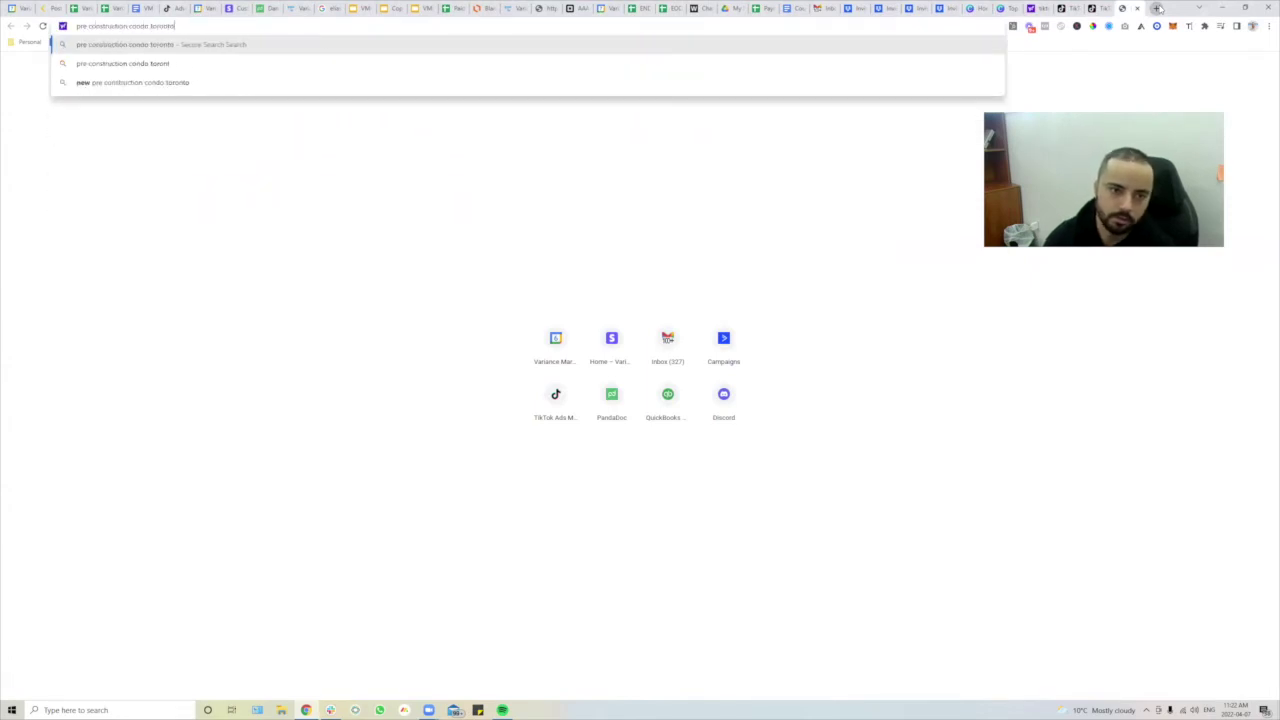
pyautogui.press('Return')
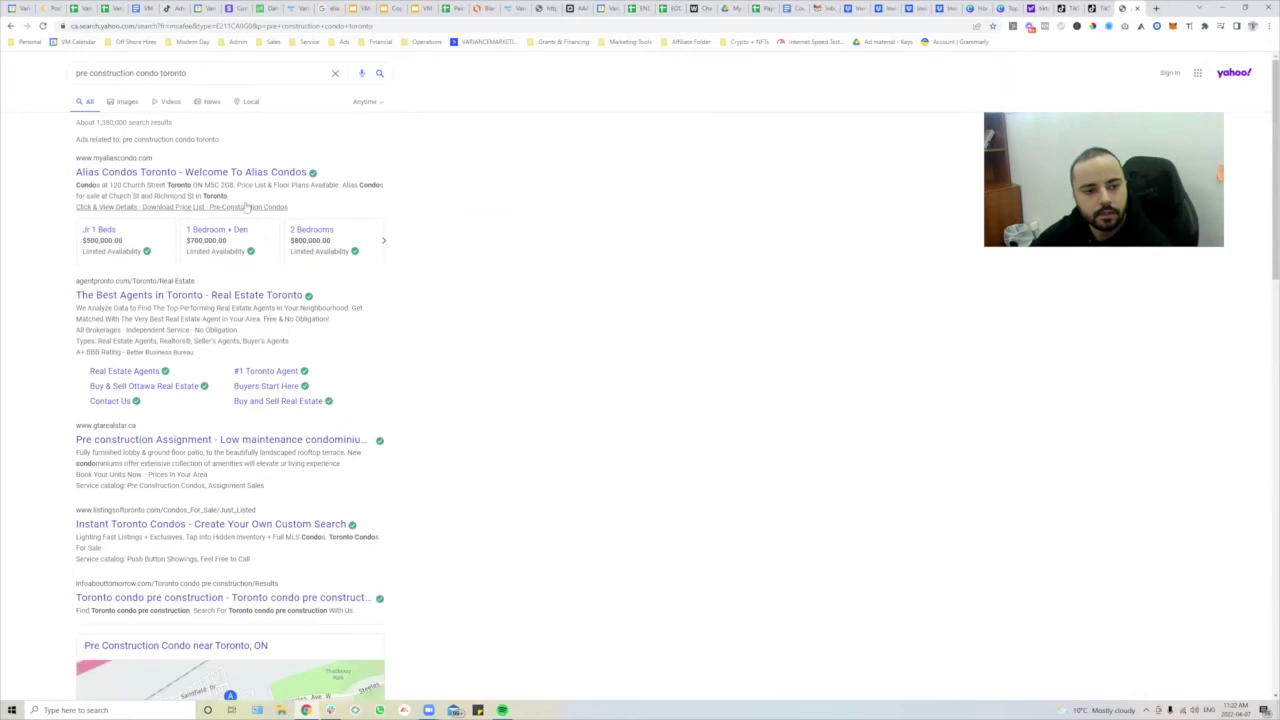
pyautogui.scroll(-2, 200, 423)
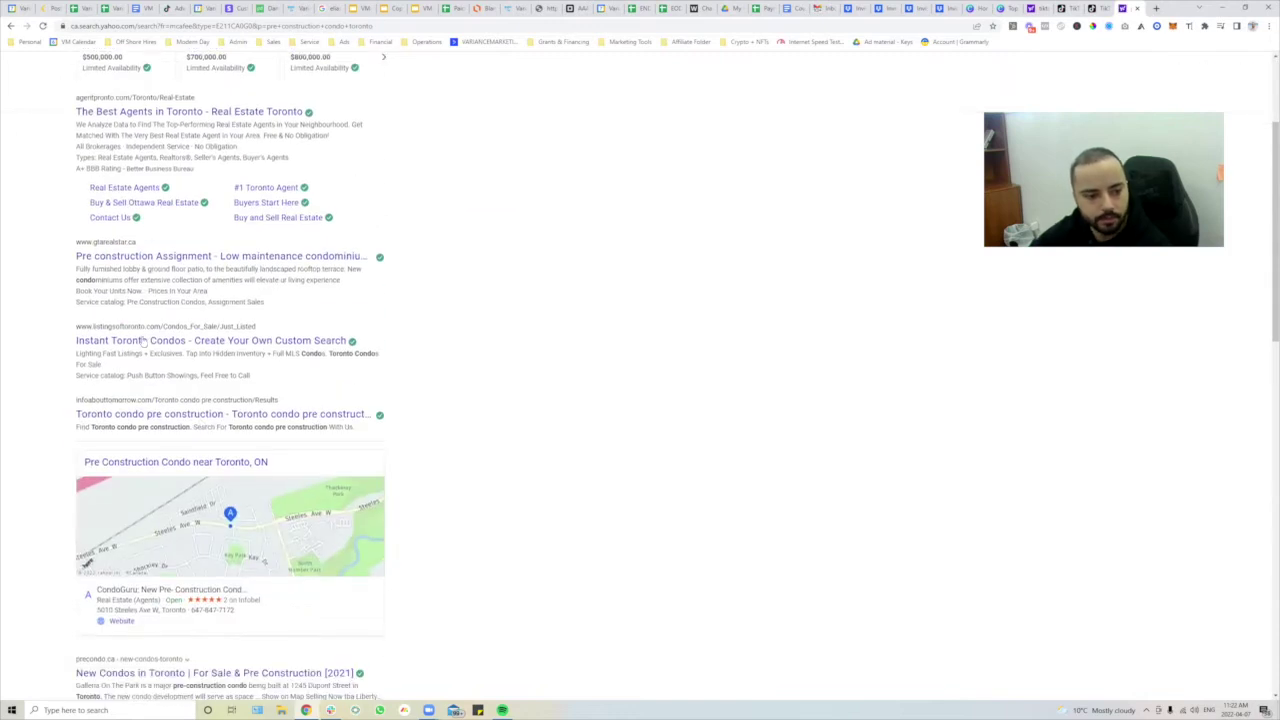
pyautogui.scroll(-5, 201, 473)
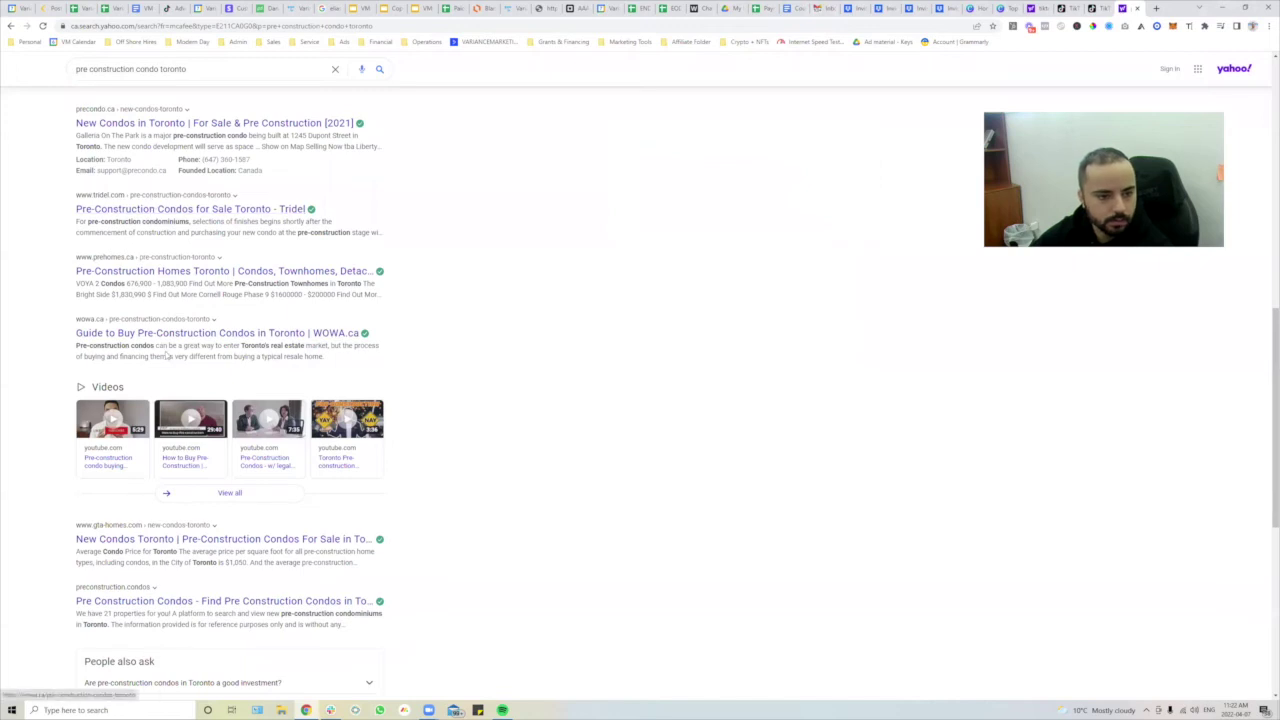
pyautogui.scroll(-1, 167, 357)
pyautogui.scroll(-4, 167, 357)
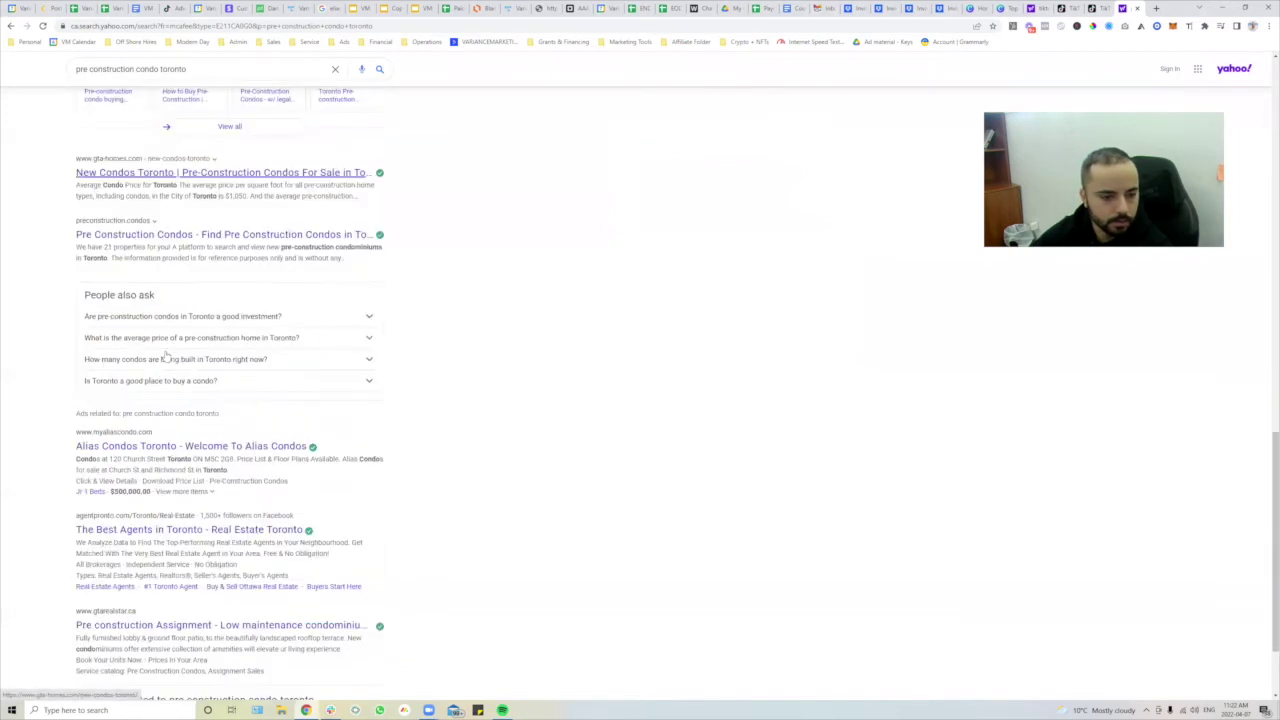
pyautogui.scroll(8, 167, 357)
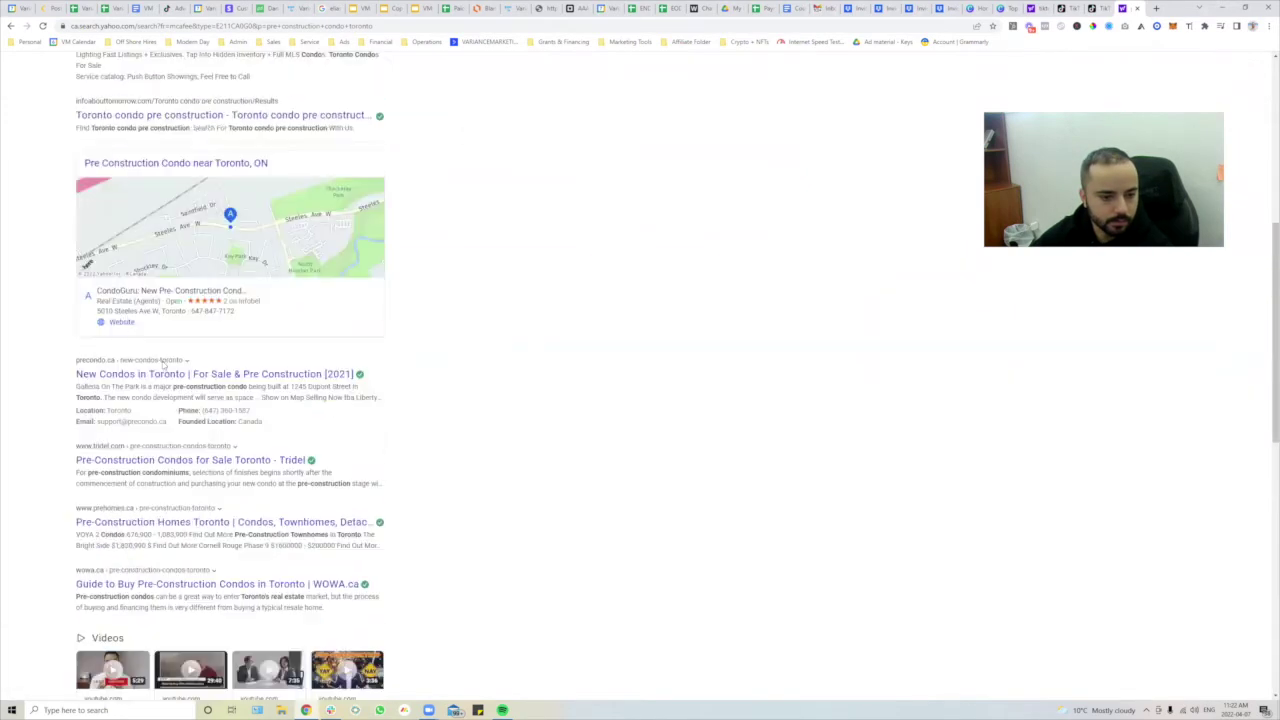
# Open precondo.ca's New Condos in Toronto listings and go into Southport in Swansea Square Condos.
pyautogui.click(149, 380)
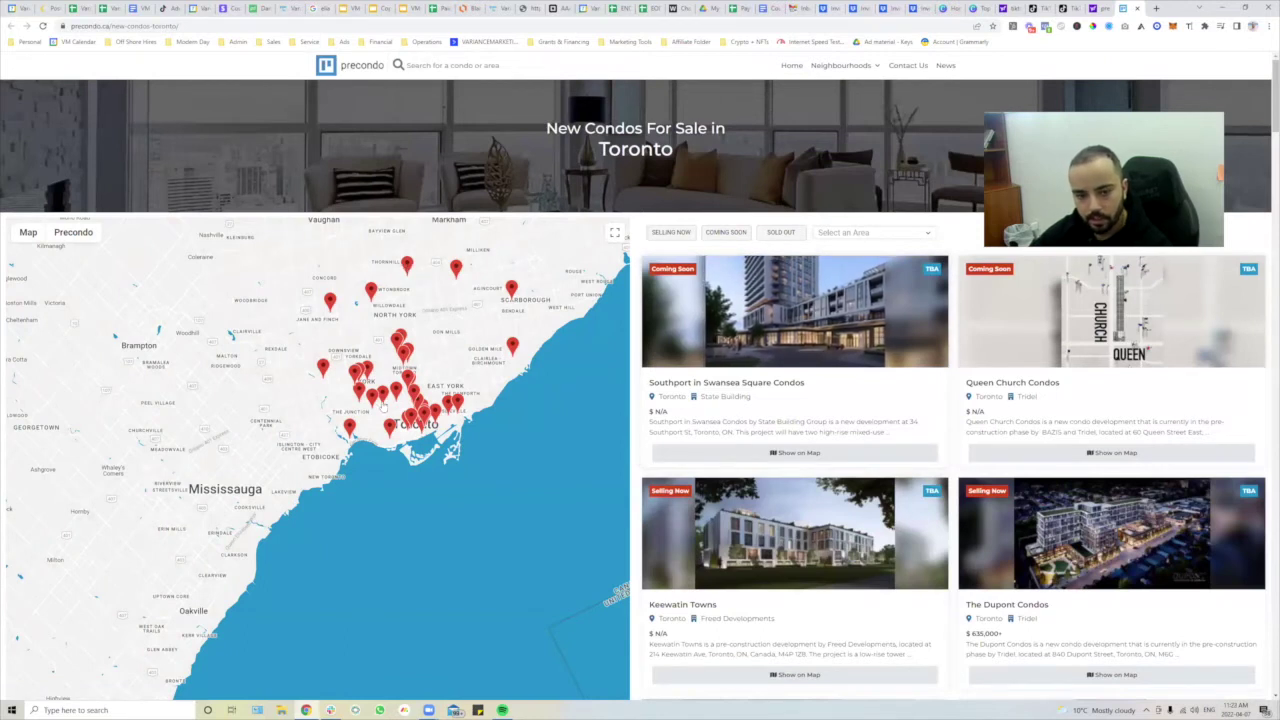
pyautogui.scroll(-4, 1000, 460)
pyautogui.scroll(-6, 945, 457)
pyautogui.scroll(4, 900, 459)
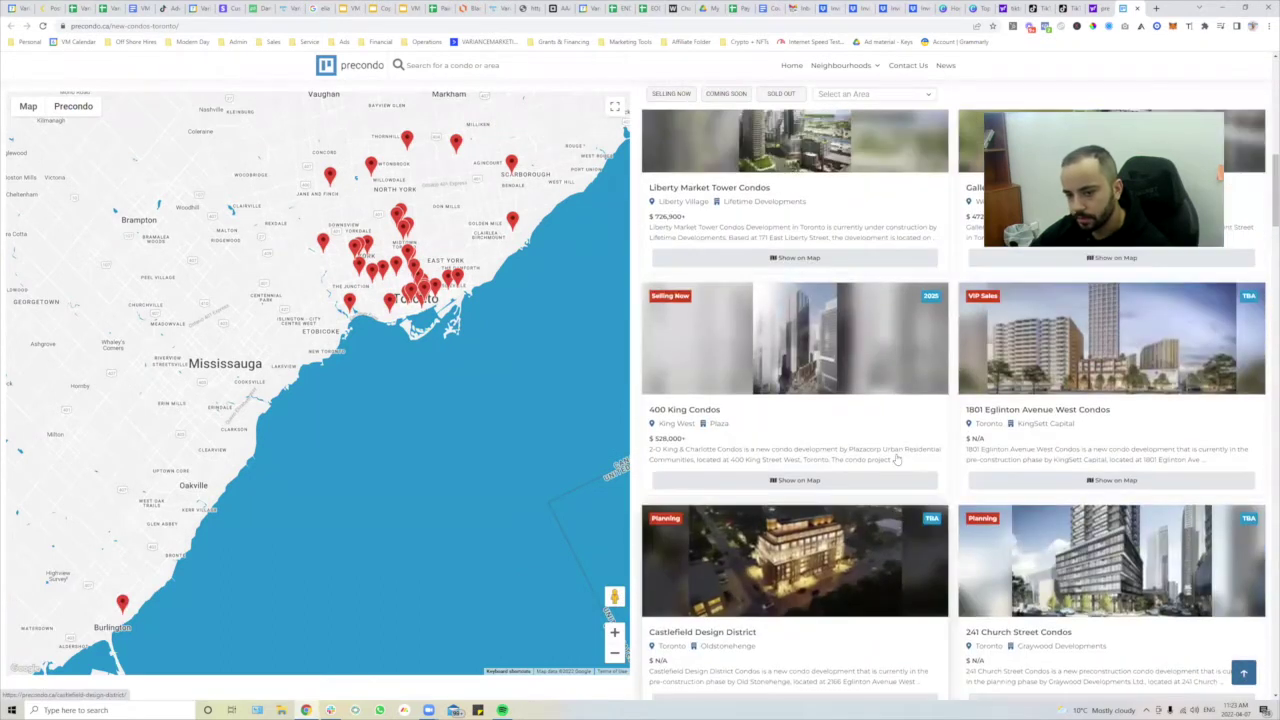
pyautogui.scroll(2, 896, 459)
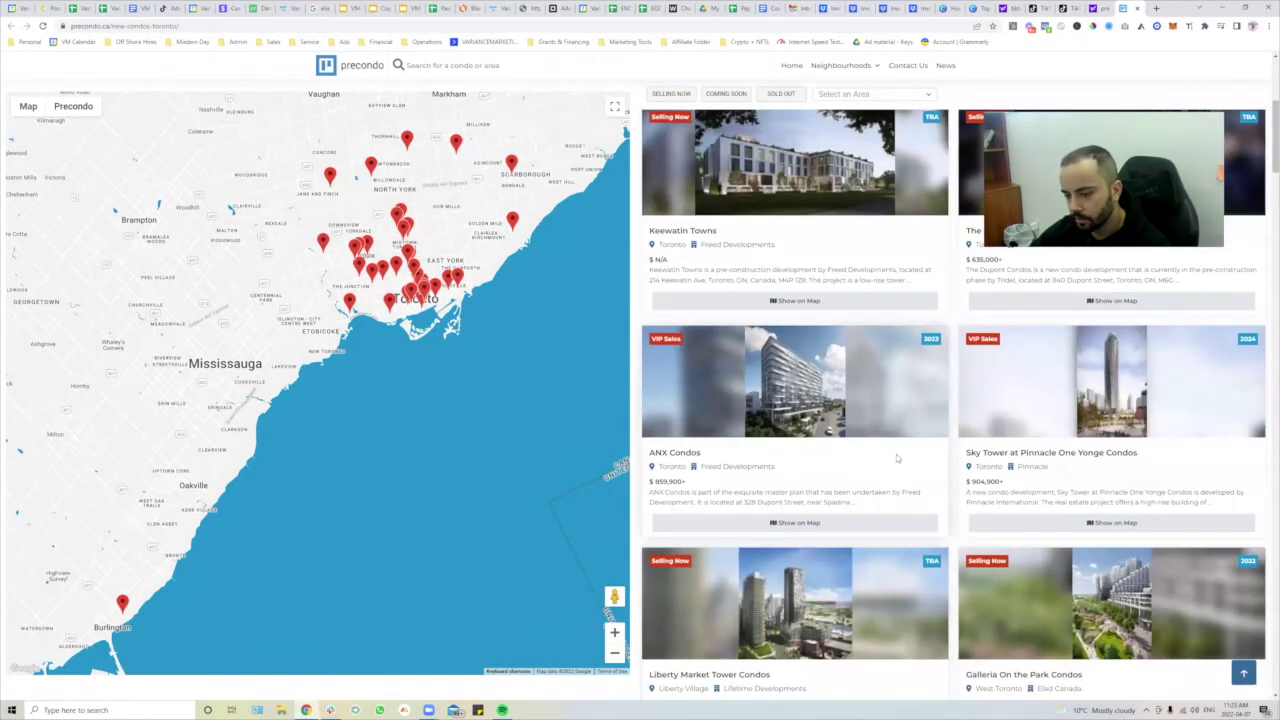
pyautogui.scroll(4, 896, 456)
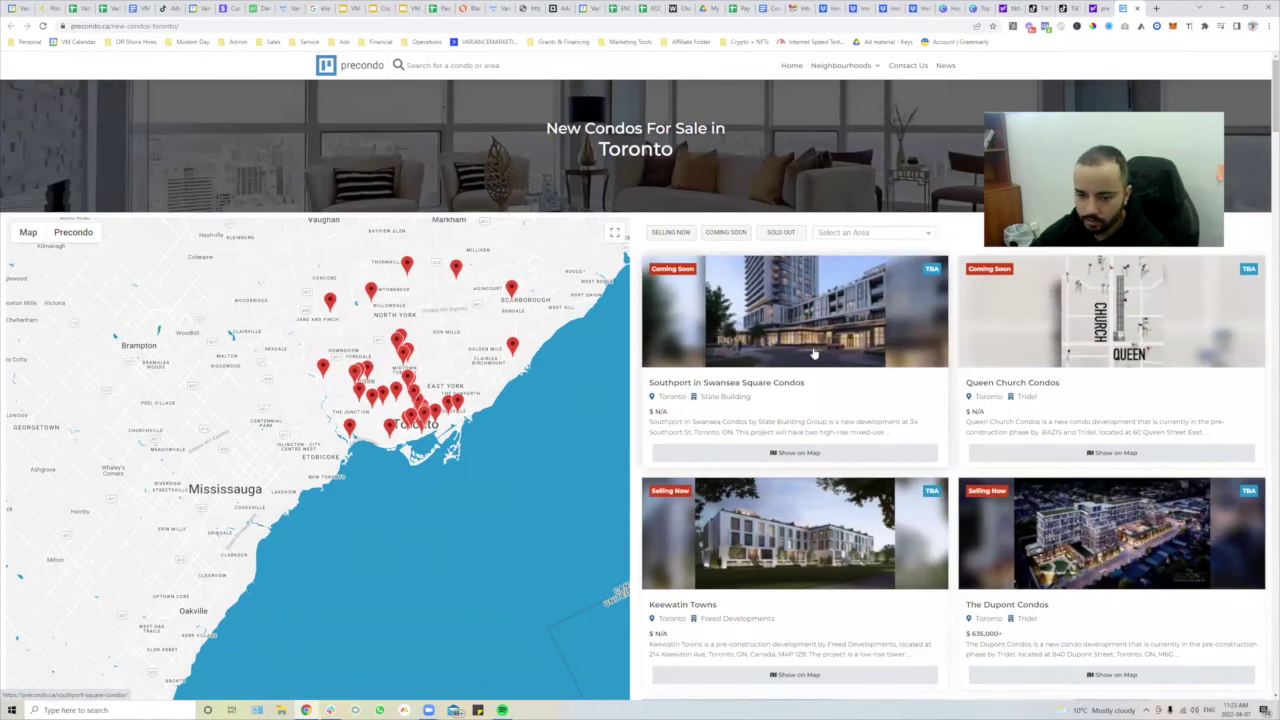
pyautogui.click(781, 448)
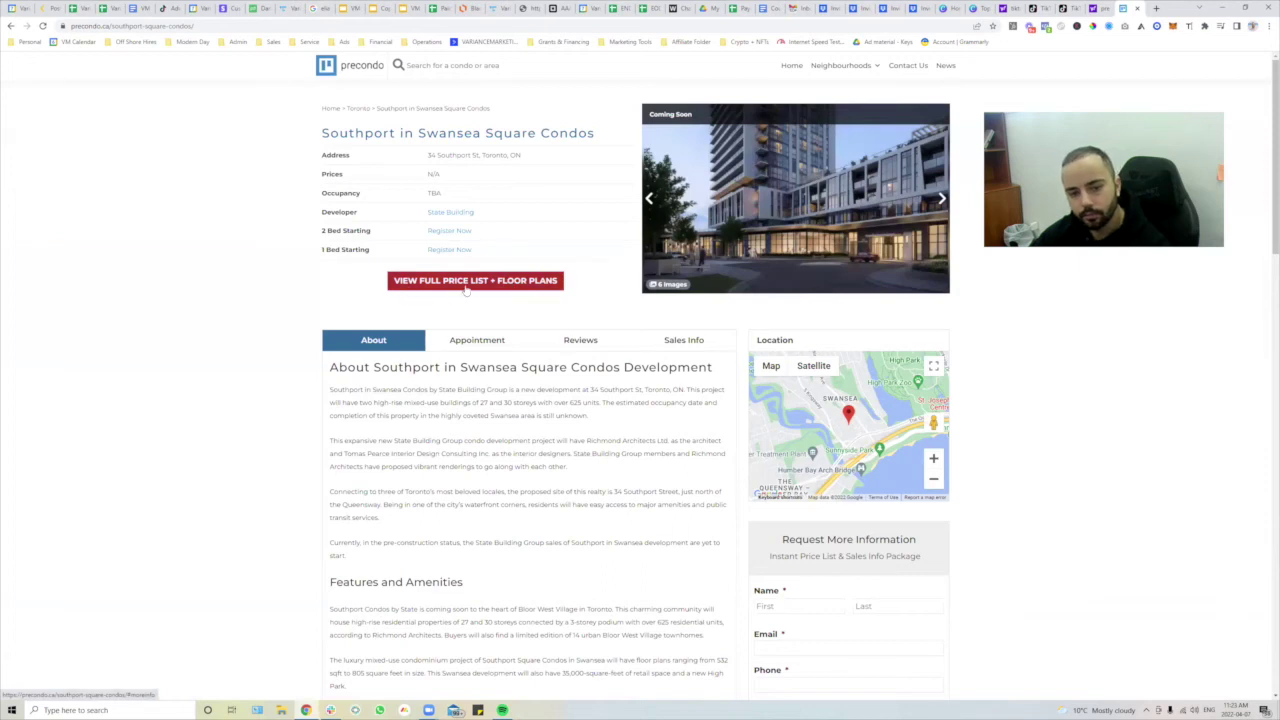
# Scroll the Southport listing and jump to the 'View Full Price List + Floor Plans' form.
pyautogui.scroll(-4, 516, 296)
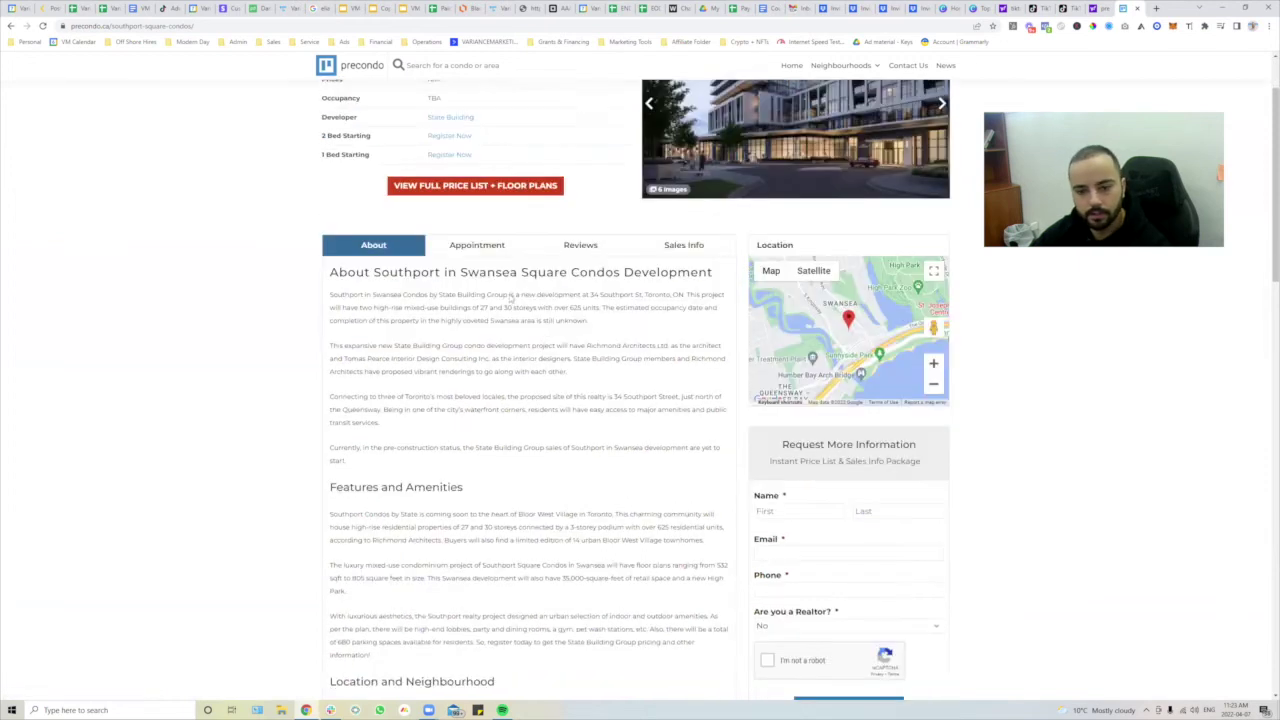
pyautogui.scroll(-9, 508, 294)
pyautogui.scroll(13, 505, 365)
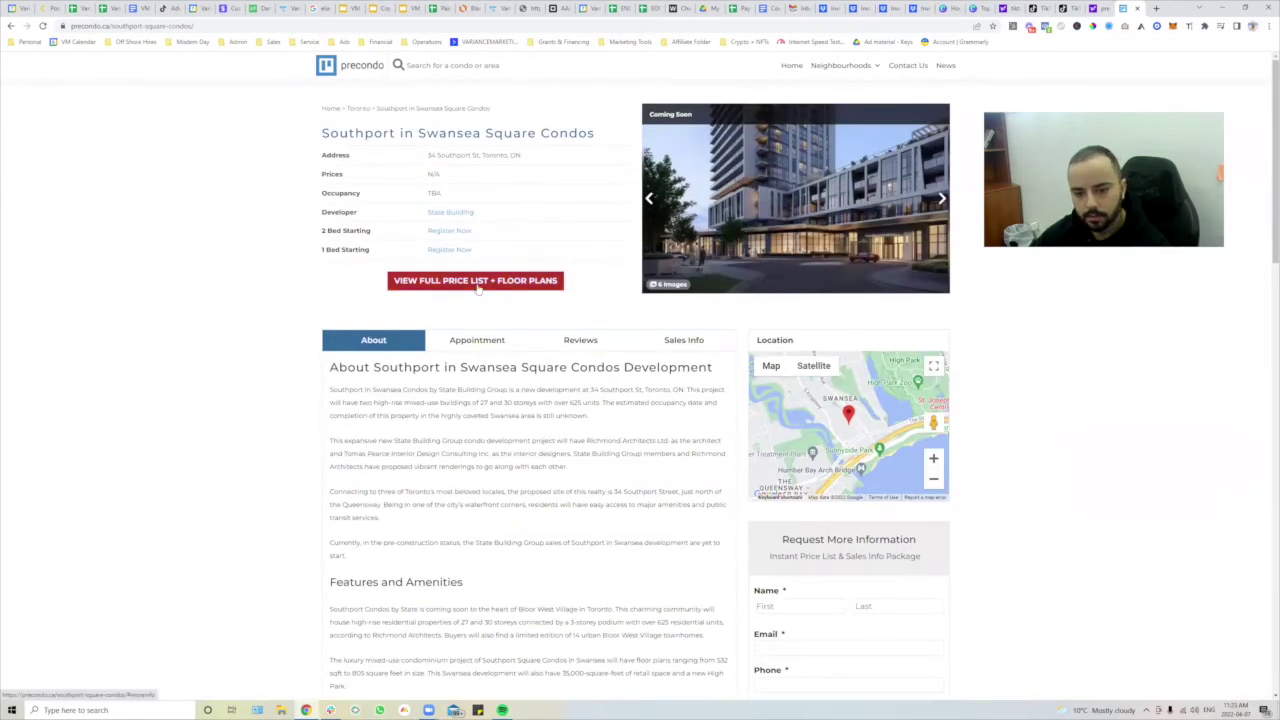
pyautogui.click(477, 284)
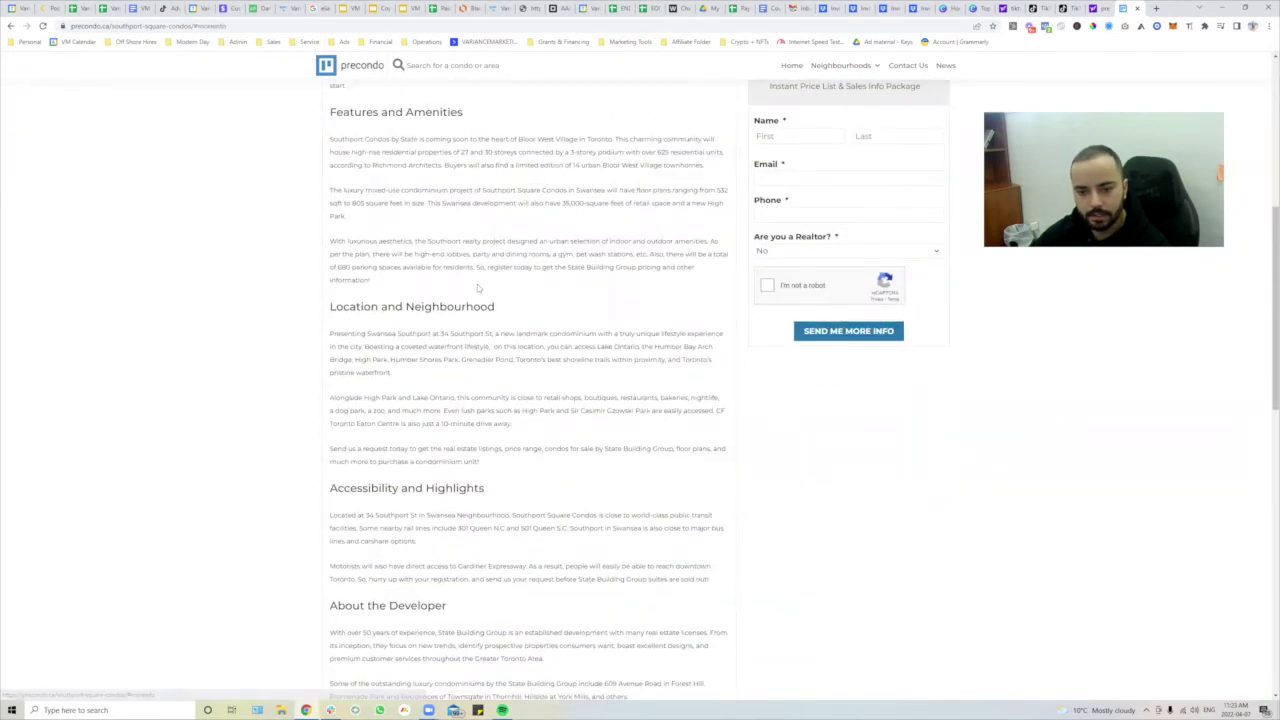
# Check the 'Are you a Realtor?' choices, leaving the answer at No, then scroll back up.
pyautogui.click(829, 251)
pyautogui.click(829, 251)
pyautogui.click(829, 251)
pyautogui.click(829, 254)
pyautogui.click(829, 254)
pyautogui.click(827, 255)
pyautogui.click(826, 256)
pyautogui.click(826, 256)
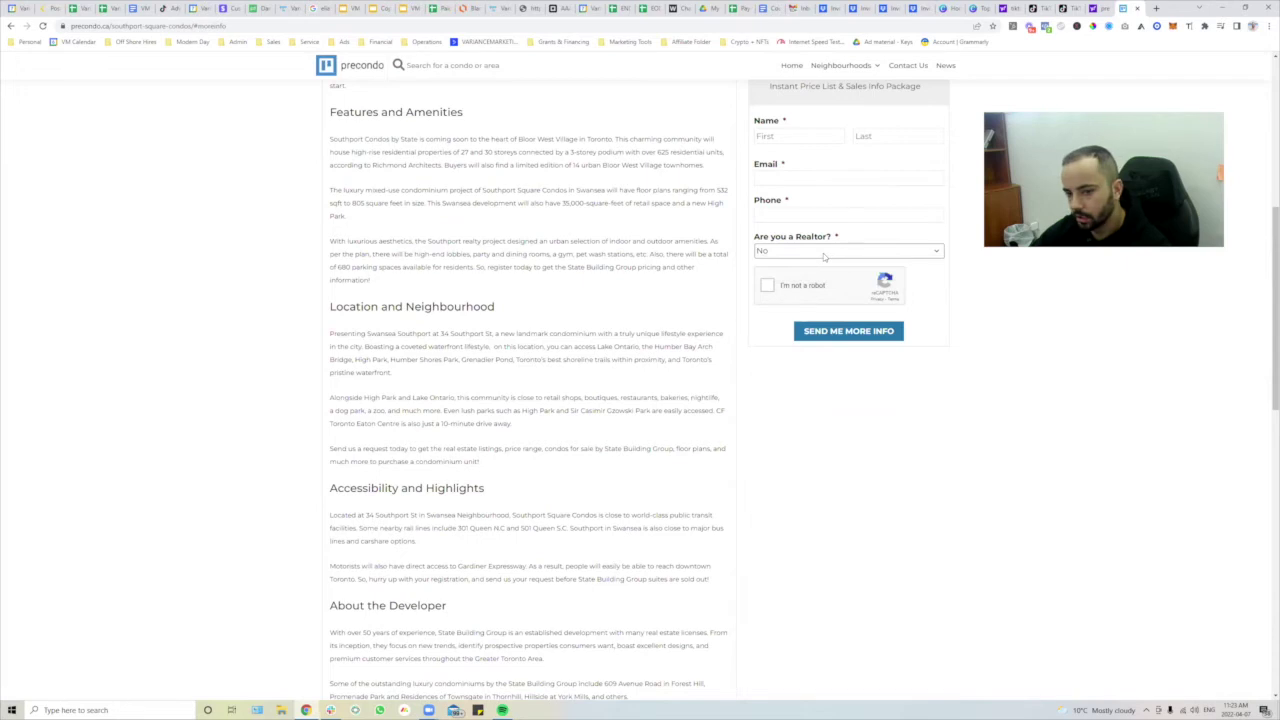
pyautogui.click(824, 255)
pyautogui.click(824, 255)
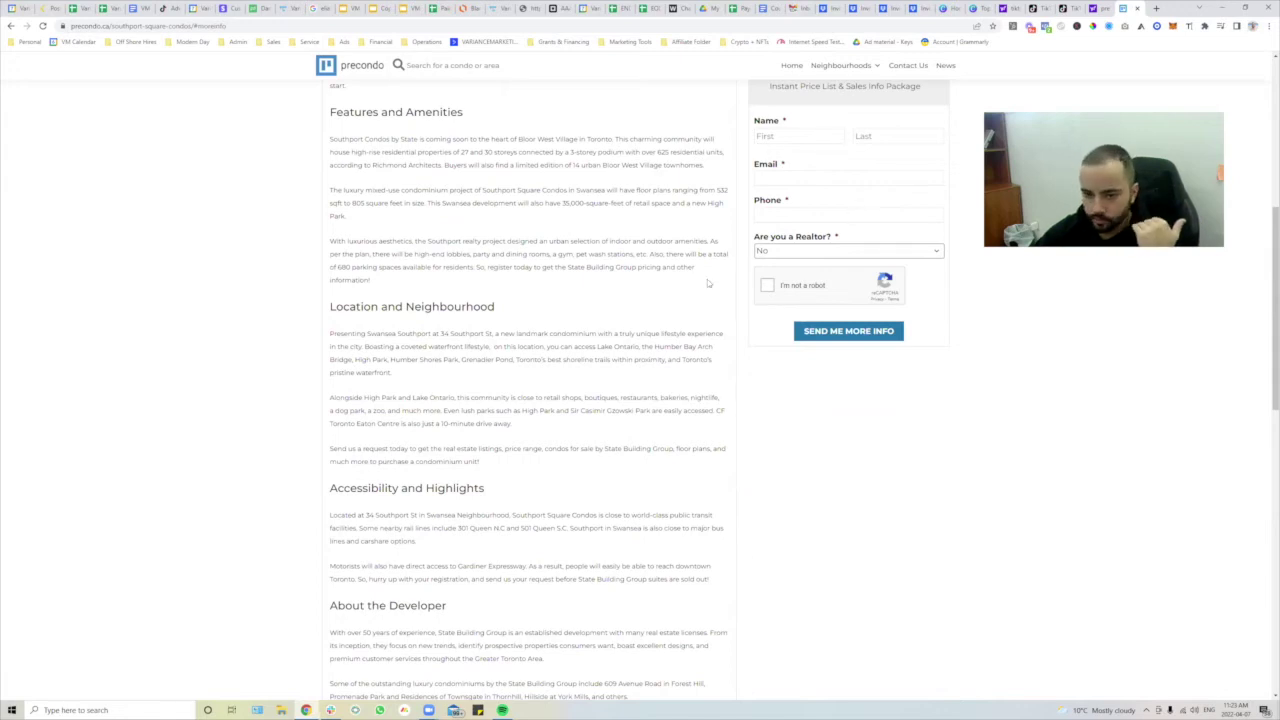
pyautogui.scroll(6, 703, 288)
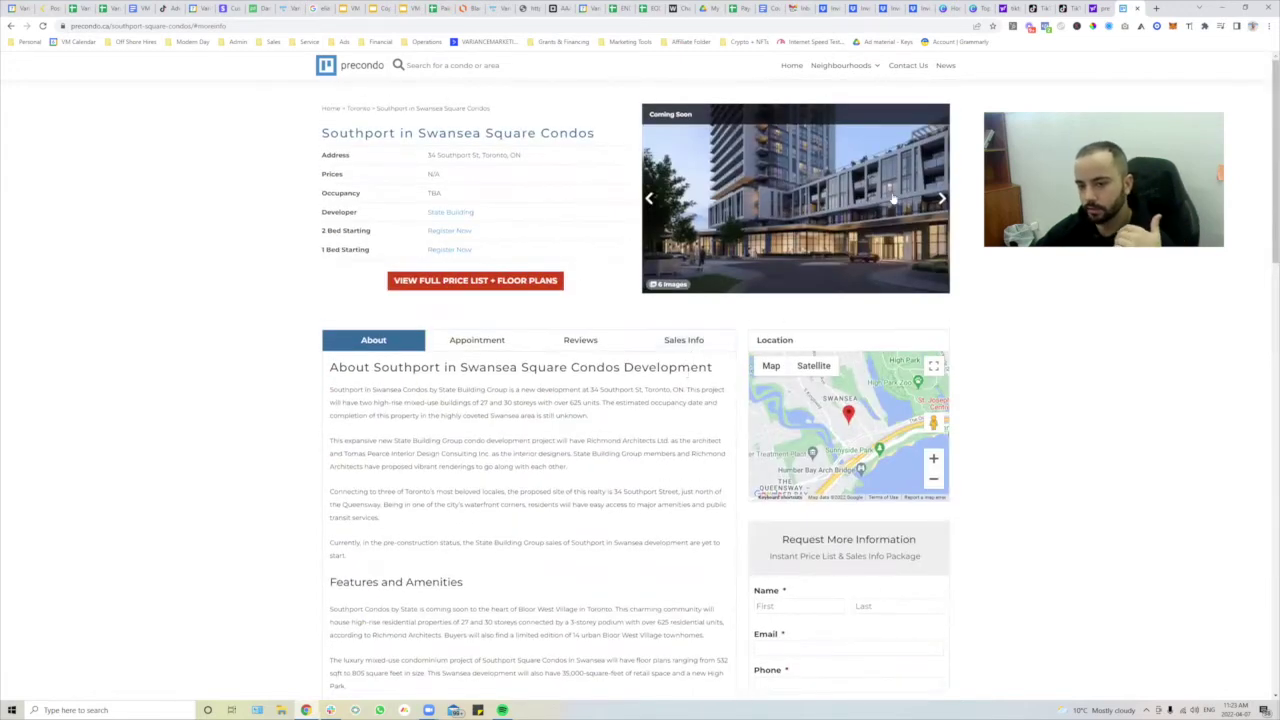
# Open the Southport photo gallery at the first image and bring up save options for the rendering.
pyautogui.click(932, 201)
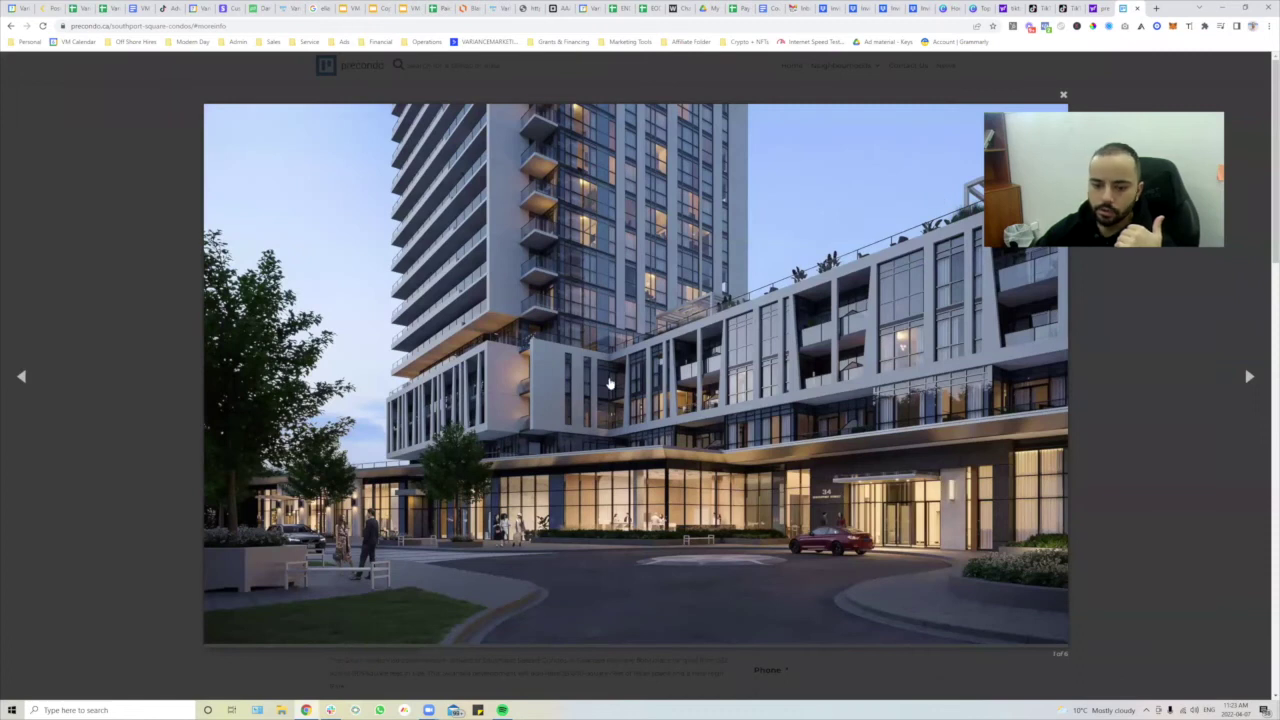
pyautogui.click(117, 292)
pyautogui.click(853, 210)
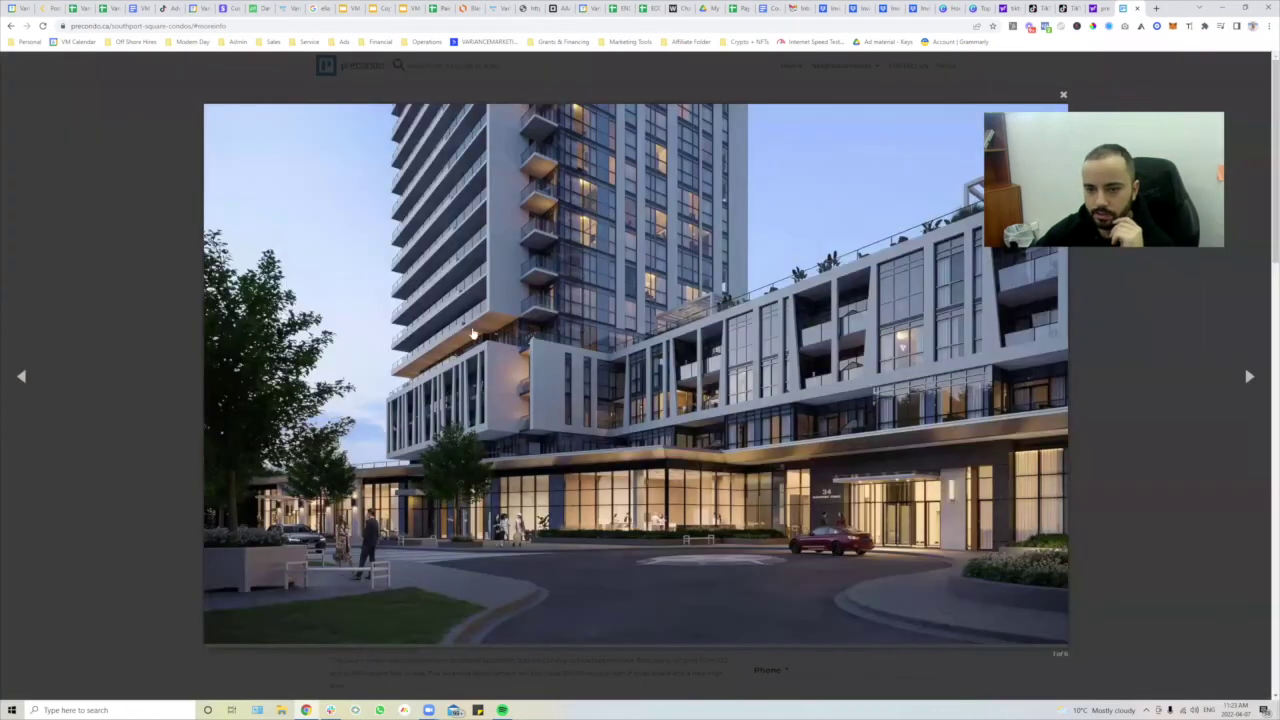
pyautogui.rightClick(706, 229)
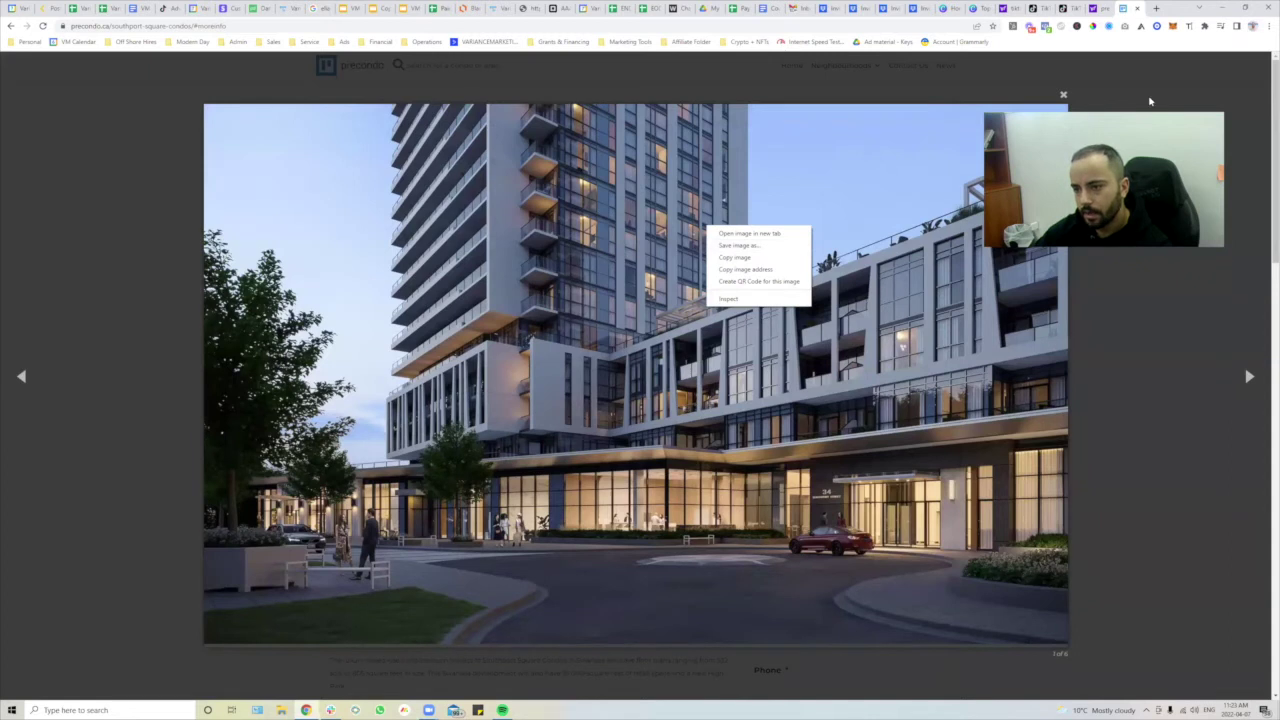
# Page through the skyline and tall tower photos to the neighbourhood map, then return to Canva.
pyautogui.click(1248, 376)
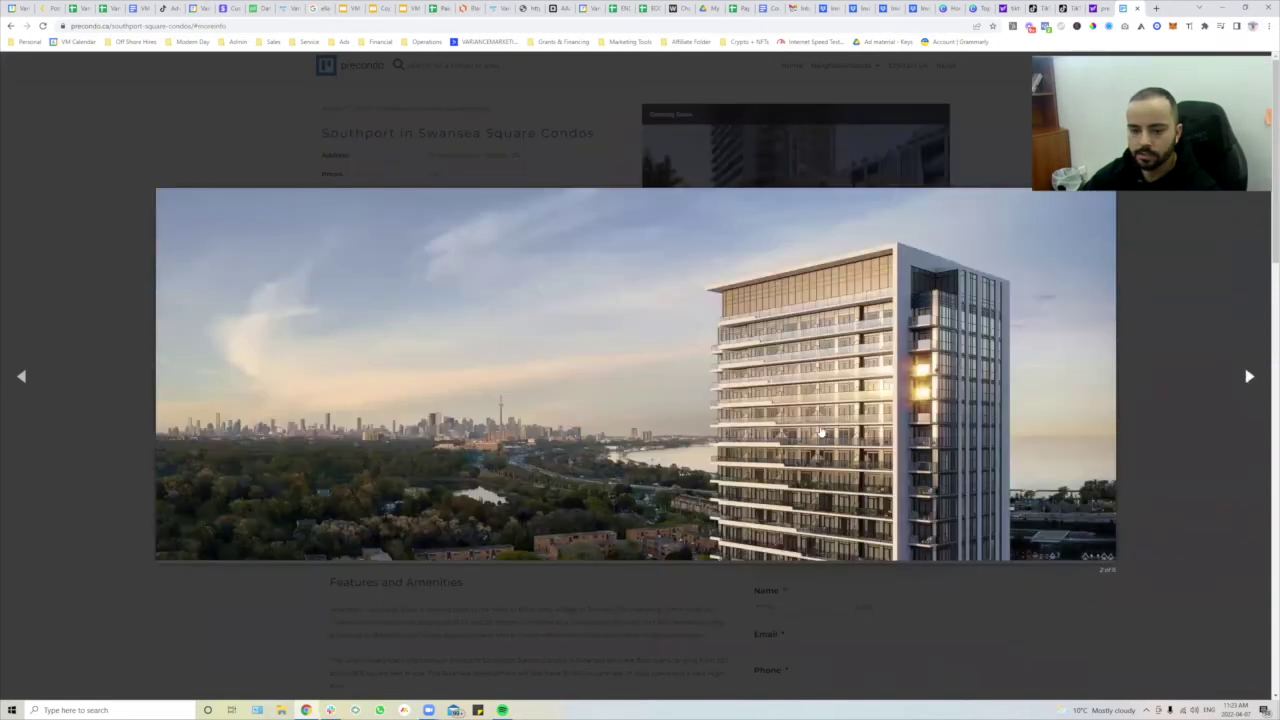
pyautogui.rightClick(648, 295)
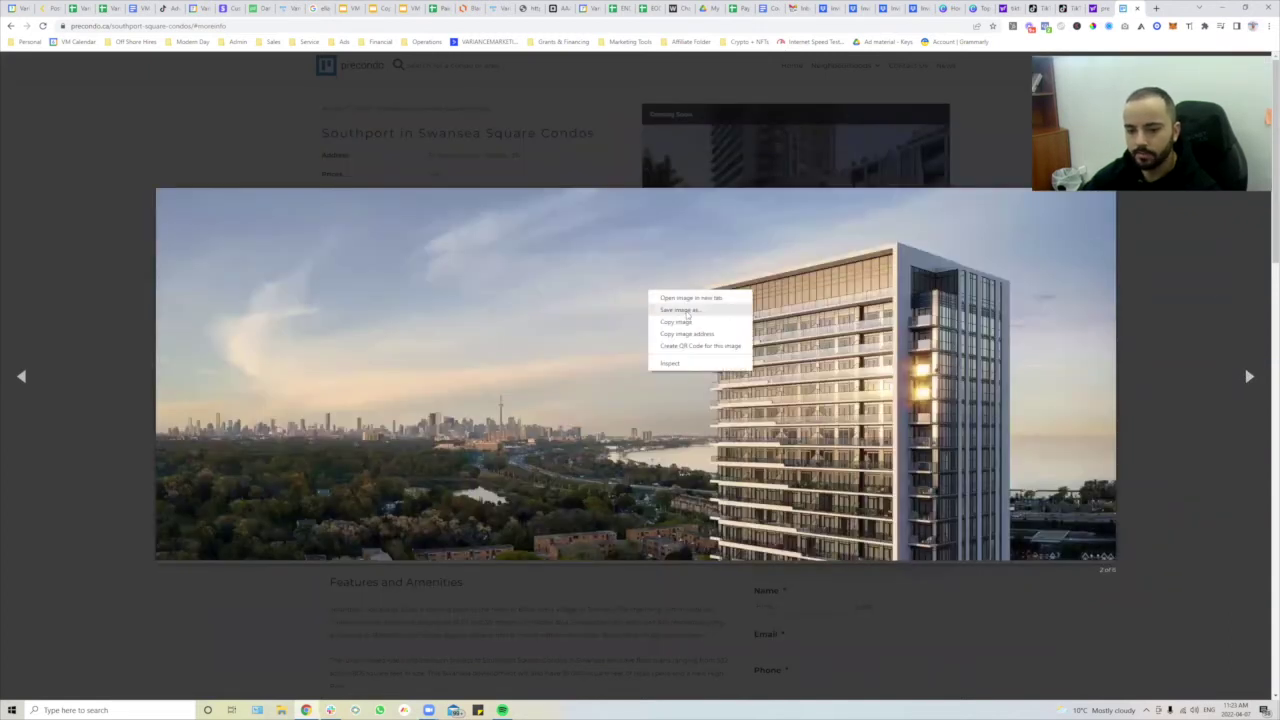
pyautogui.click(1248, 378)
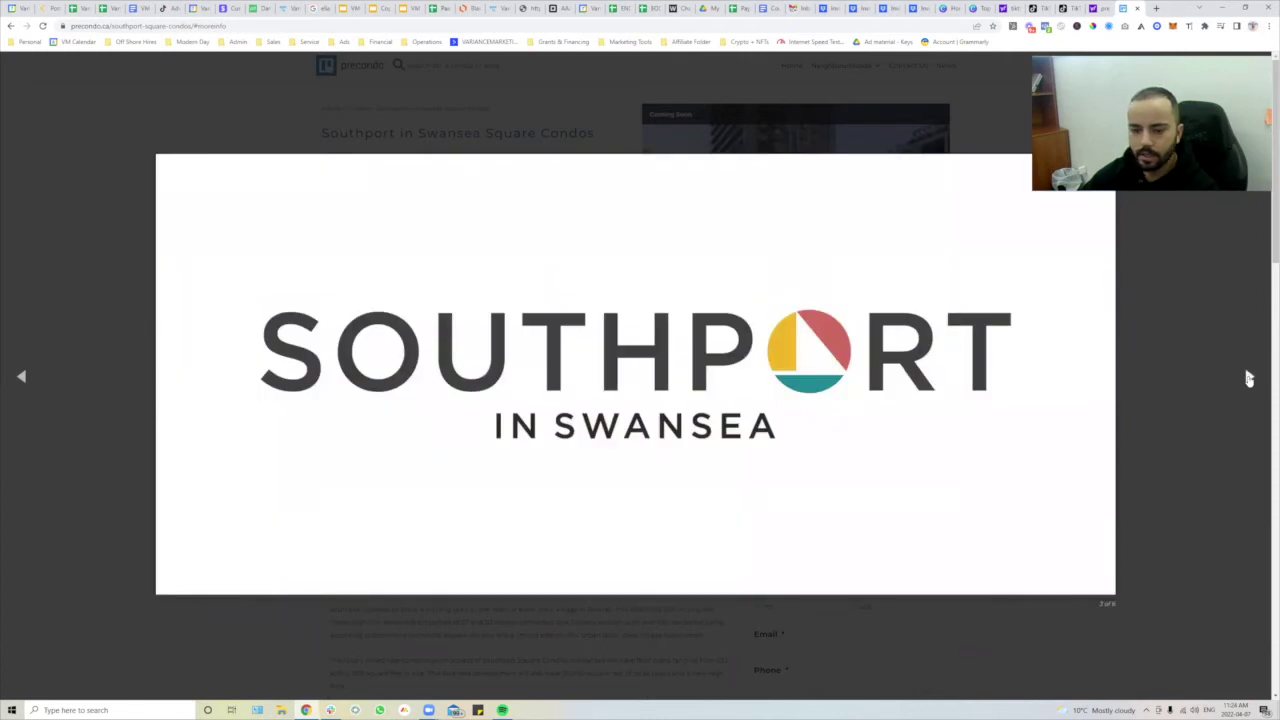
pyautogui.click(1248, 378)
pyautogui.rightClick(704, 316)
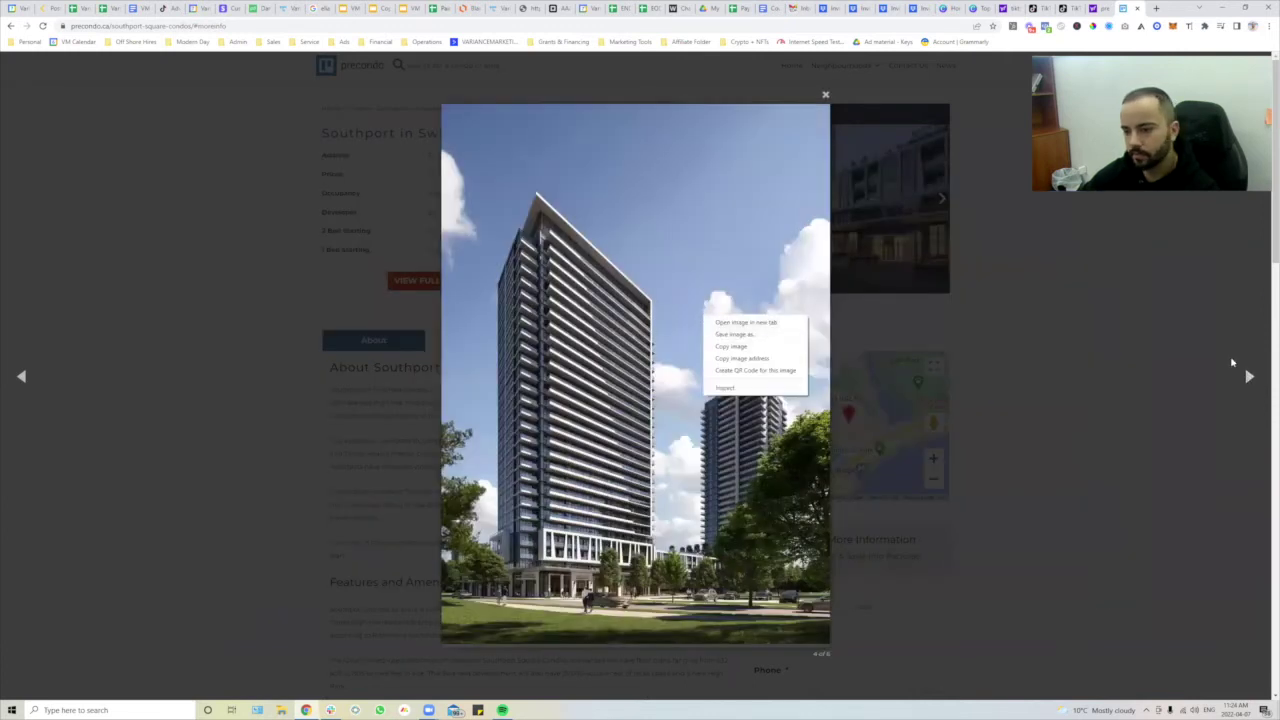
pyautogui.click(1248, 376)
pyautogui.click(1248, 376)
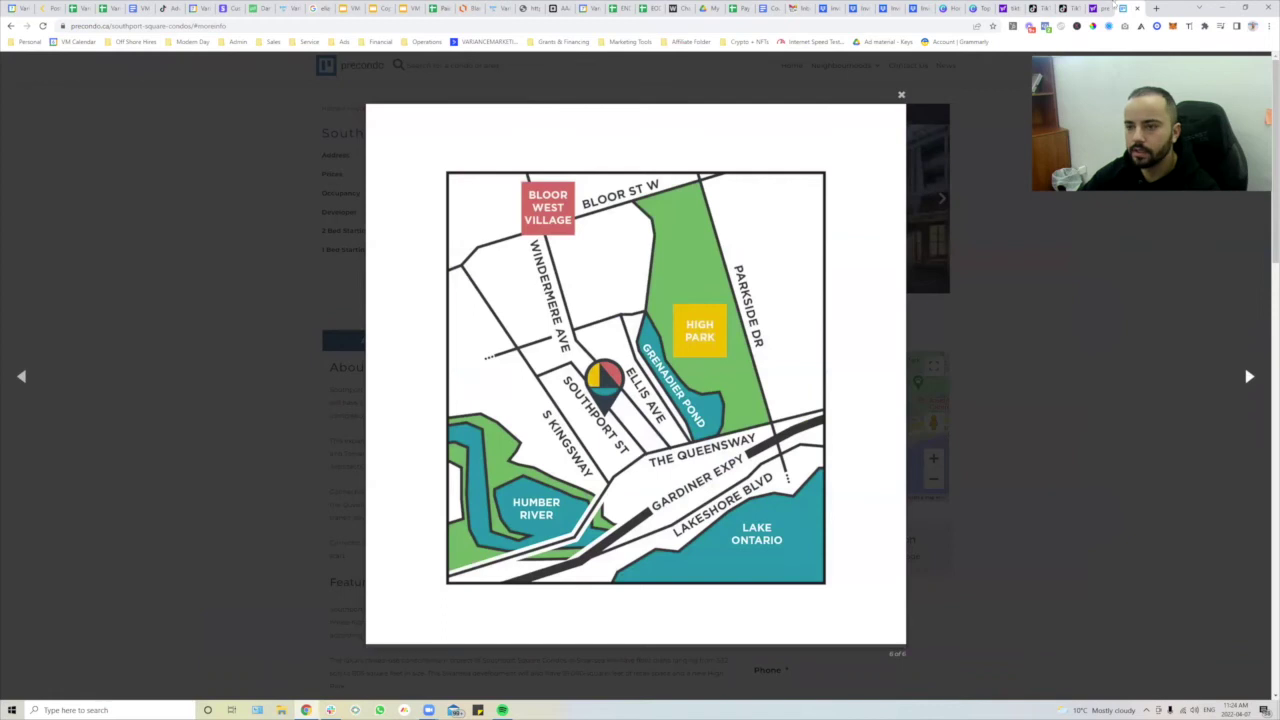
pyautogui.click(978, 8)
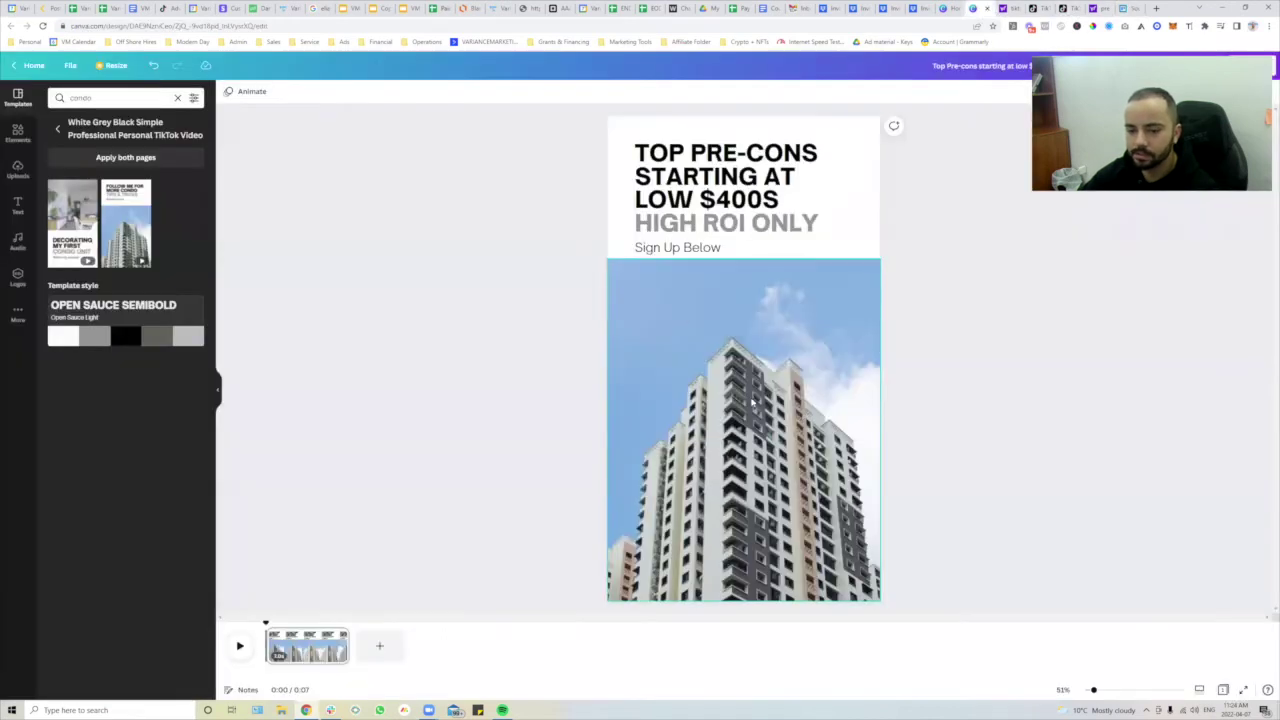
# Select the tower photo on the Canva canvas, then go back to the Precondo gallery.
pyautogui.click(686, 392)
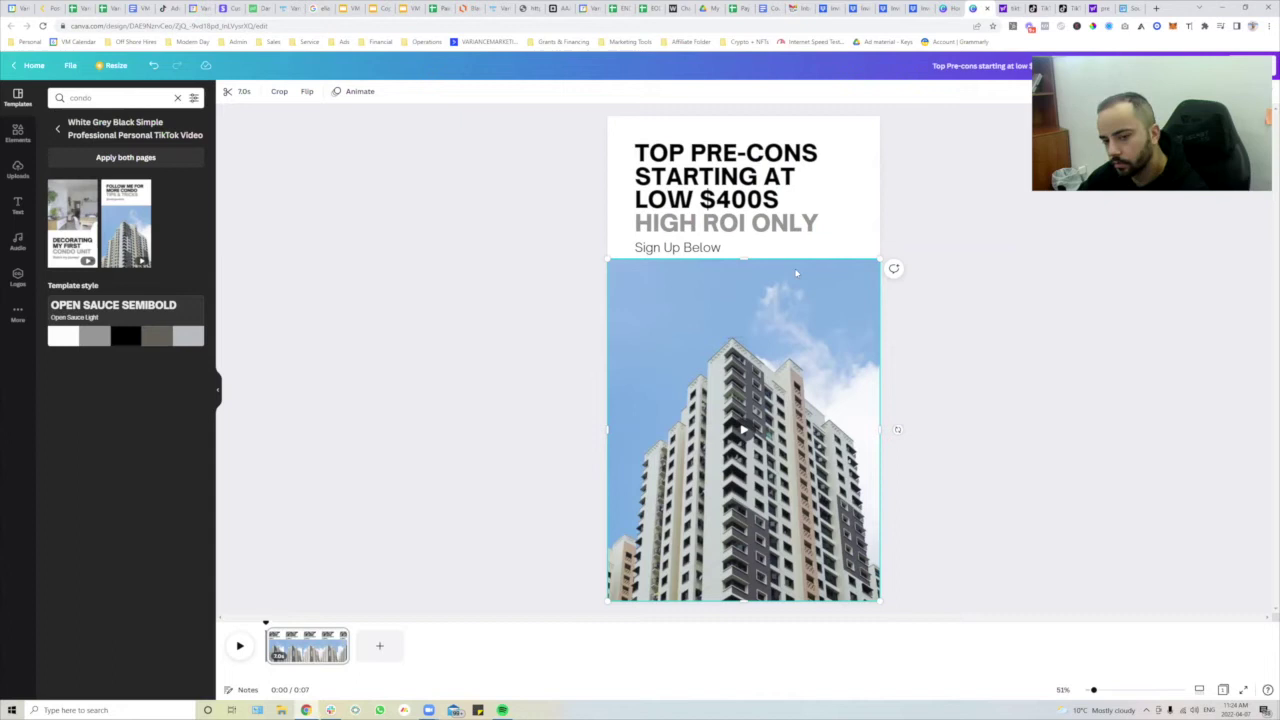
pyautogui.click(1128, 8)
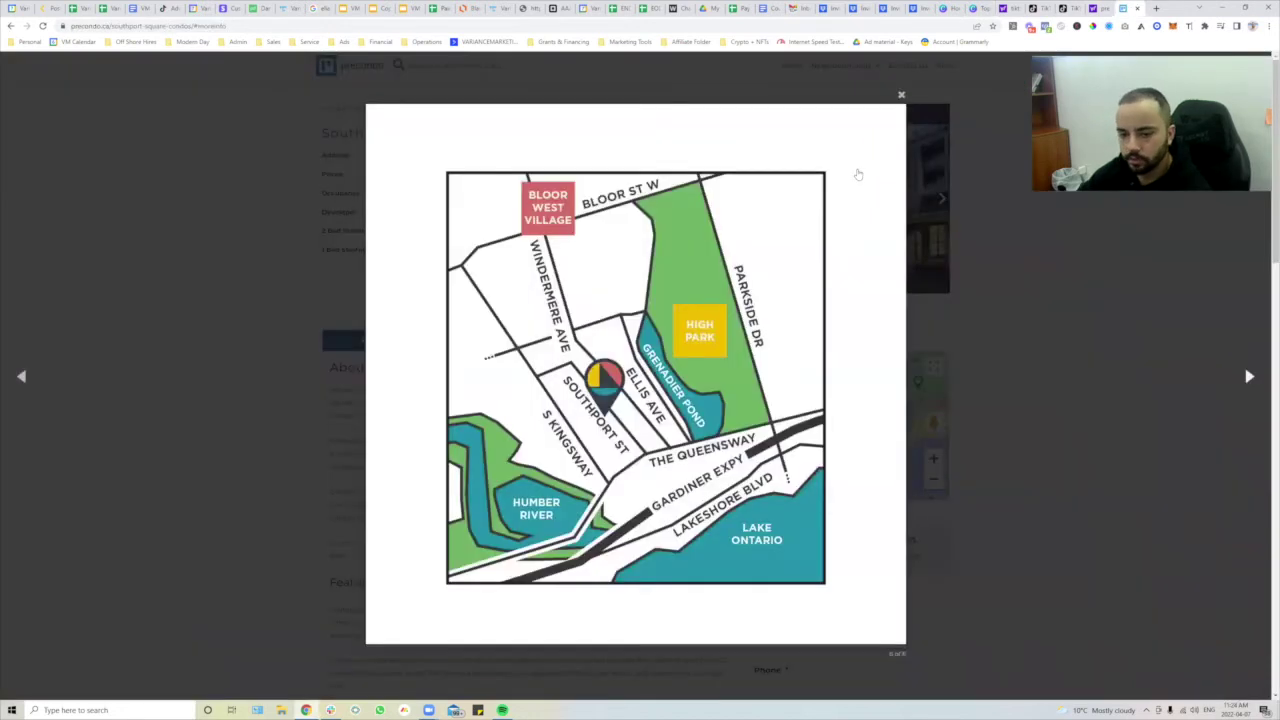
# Advance to the building rendering, close the Precondo gallery, and return to the Canva design.
pyautogui.click(1249, 376)
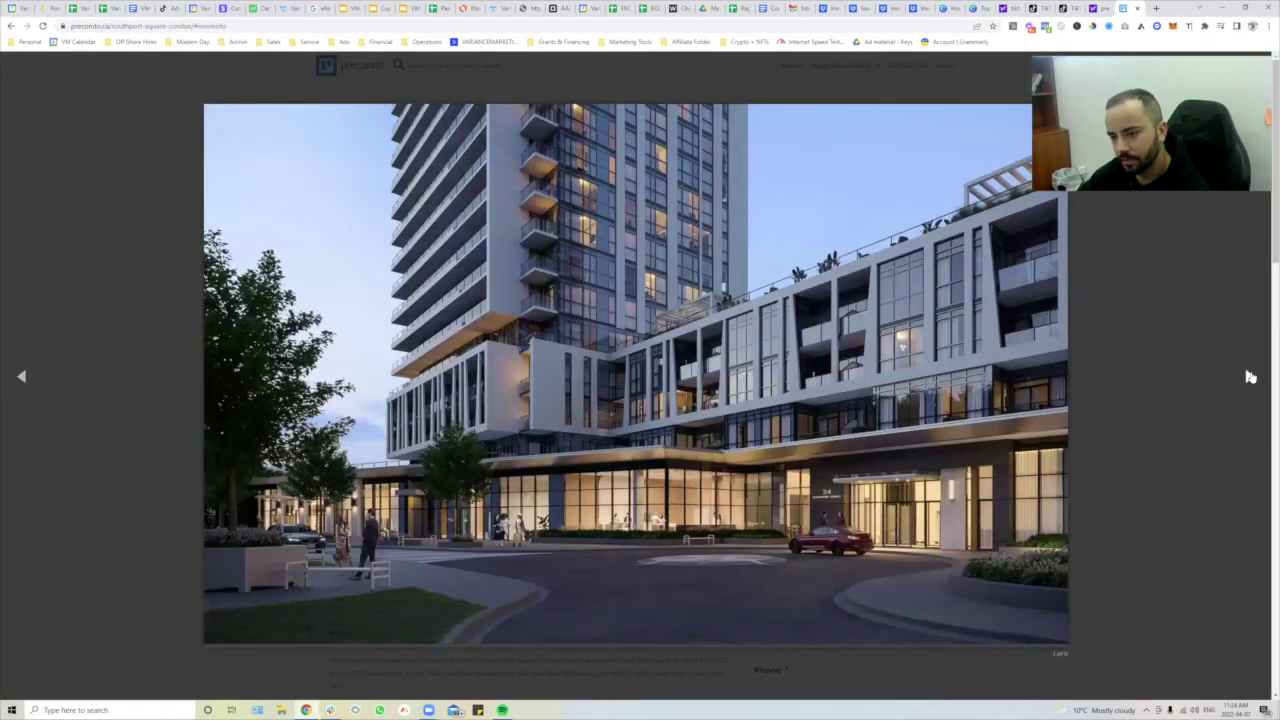
pyautogui.click(1143, 512)
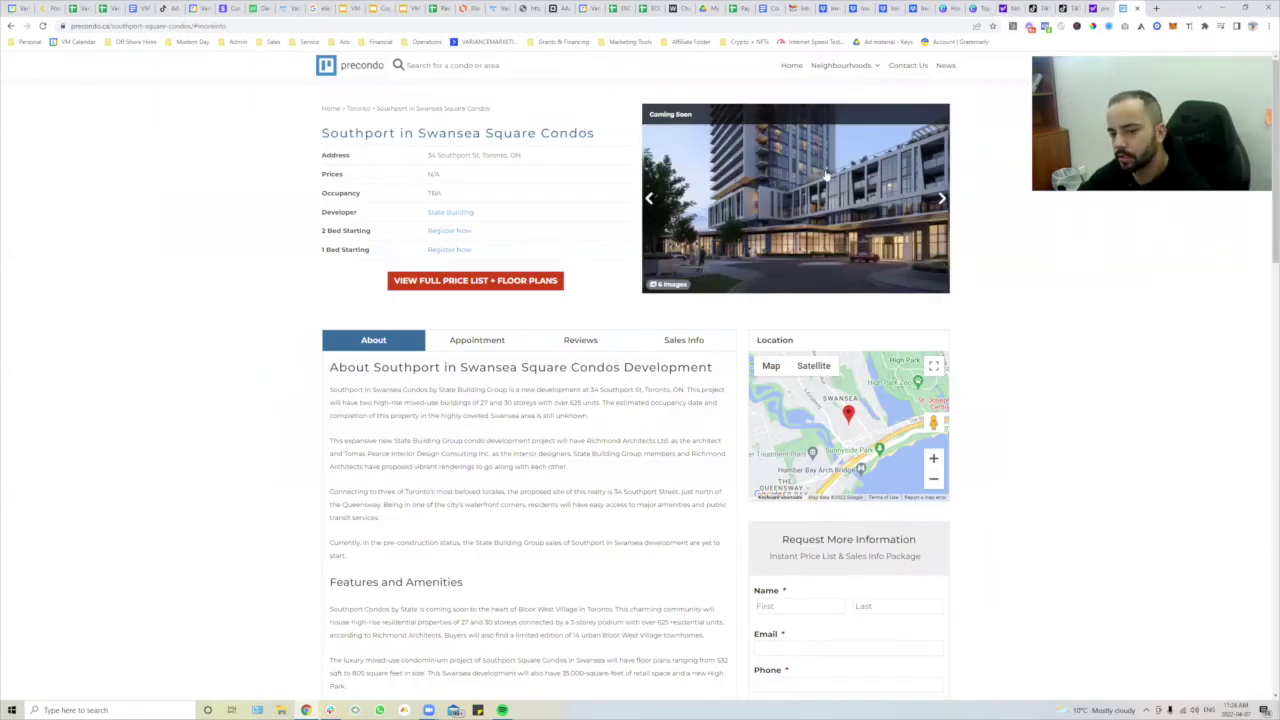
pyautogui.click(980, 10)
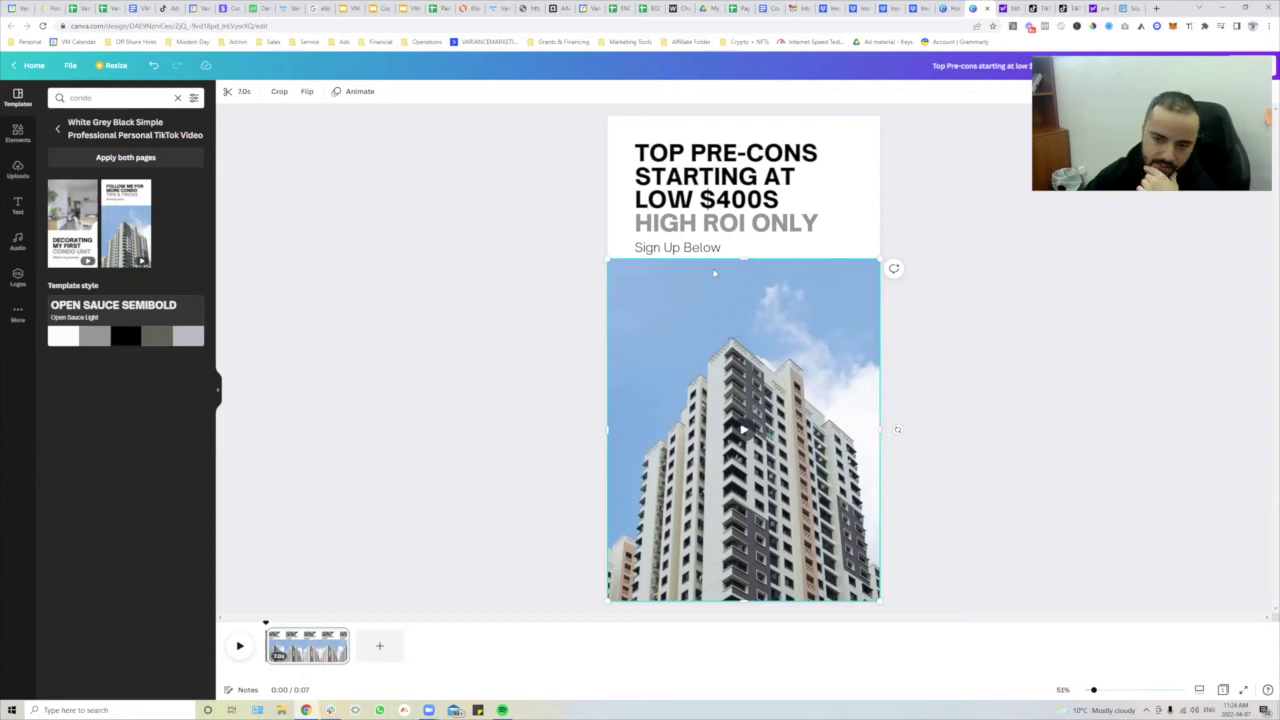
# Crop the tower photo's top edge down below 'Sign Up Below', deselect it, then switch to Dropbox.
pyautogui.moveTo(745, 256); pyautogui.dragTo(745, 279)
pyautogui.click(898, 401)
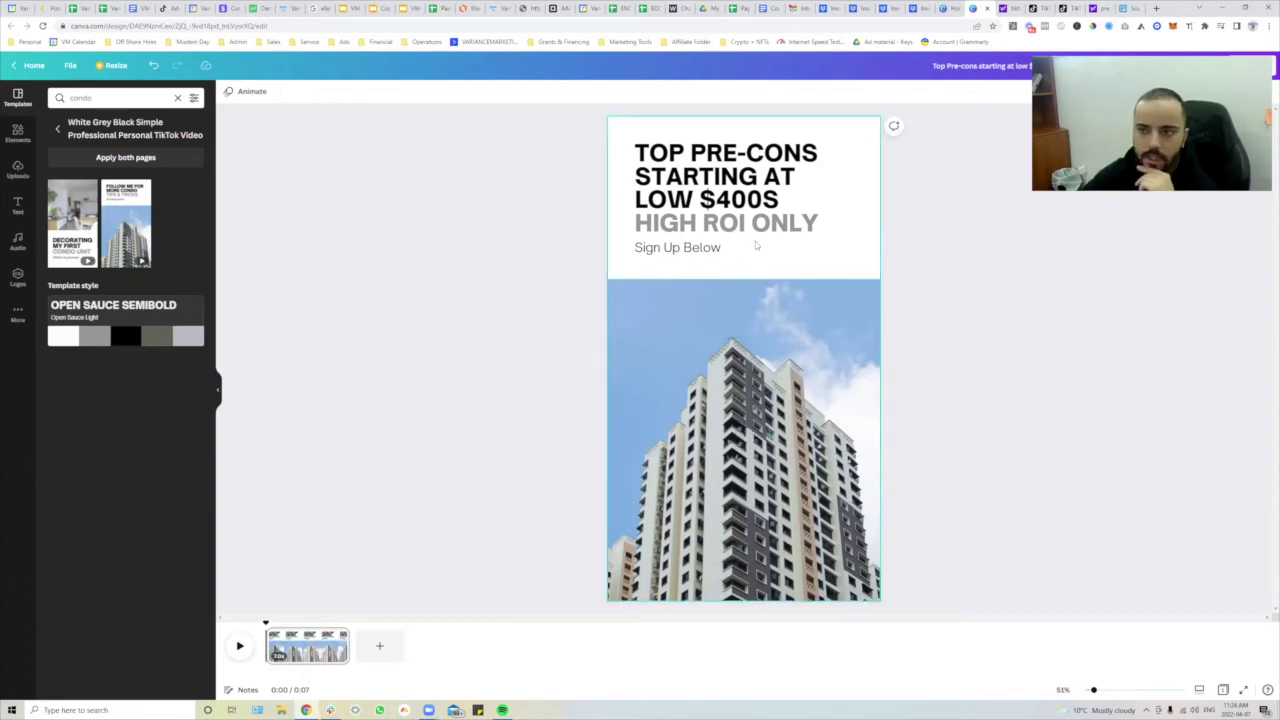
pyautogui.click(828, 8)
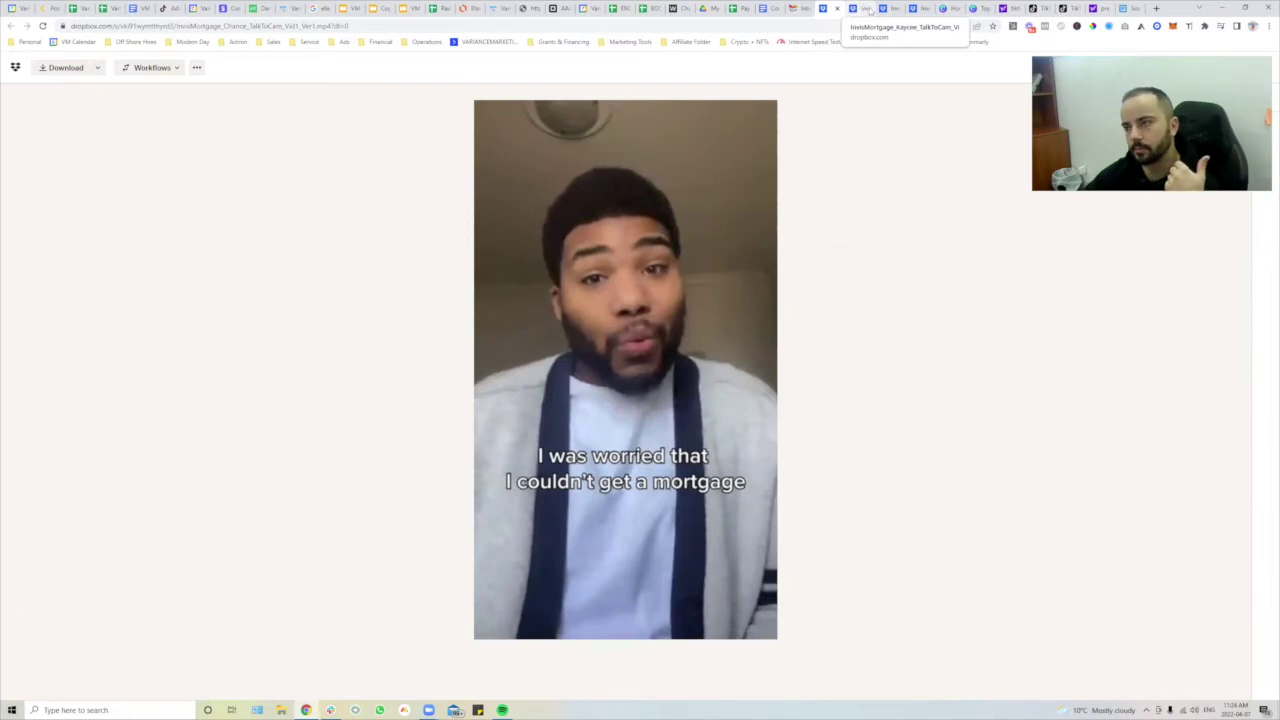
pyautogui.click(985, 9)
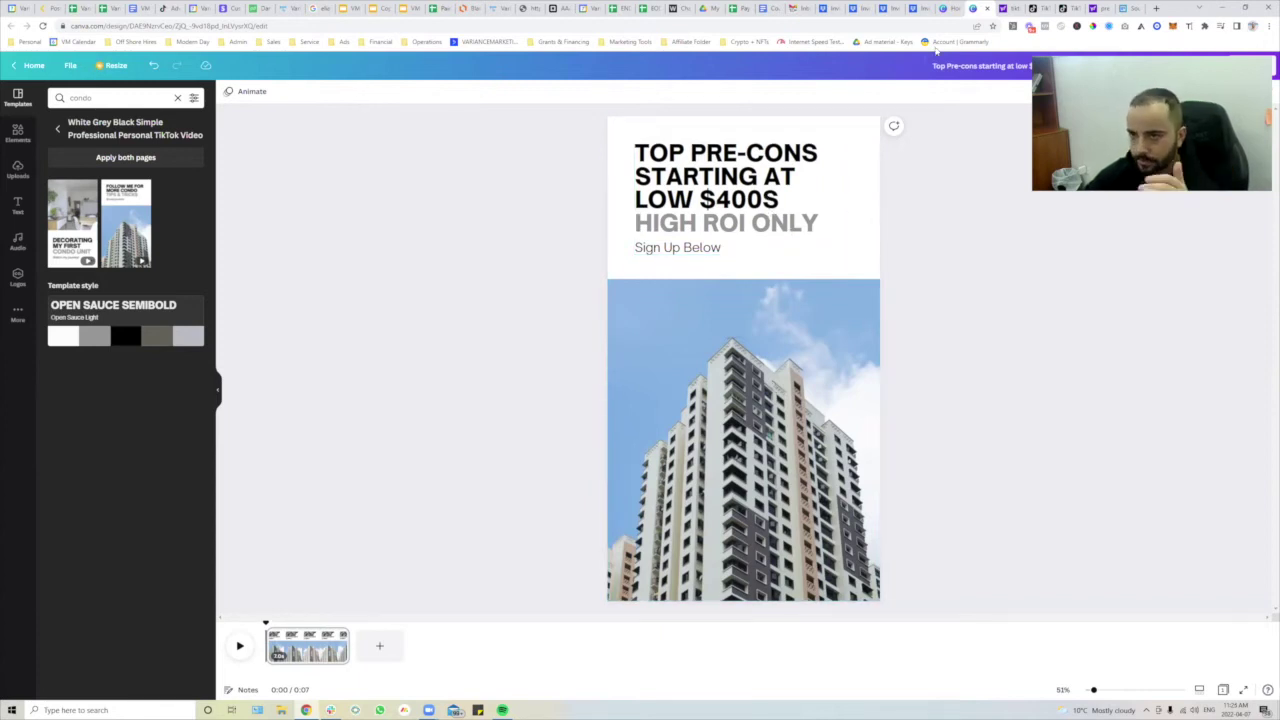
pyautogui.click(828, 8)
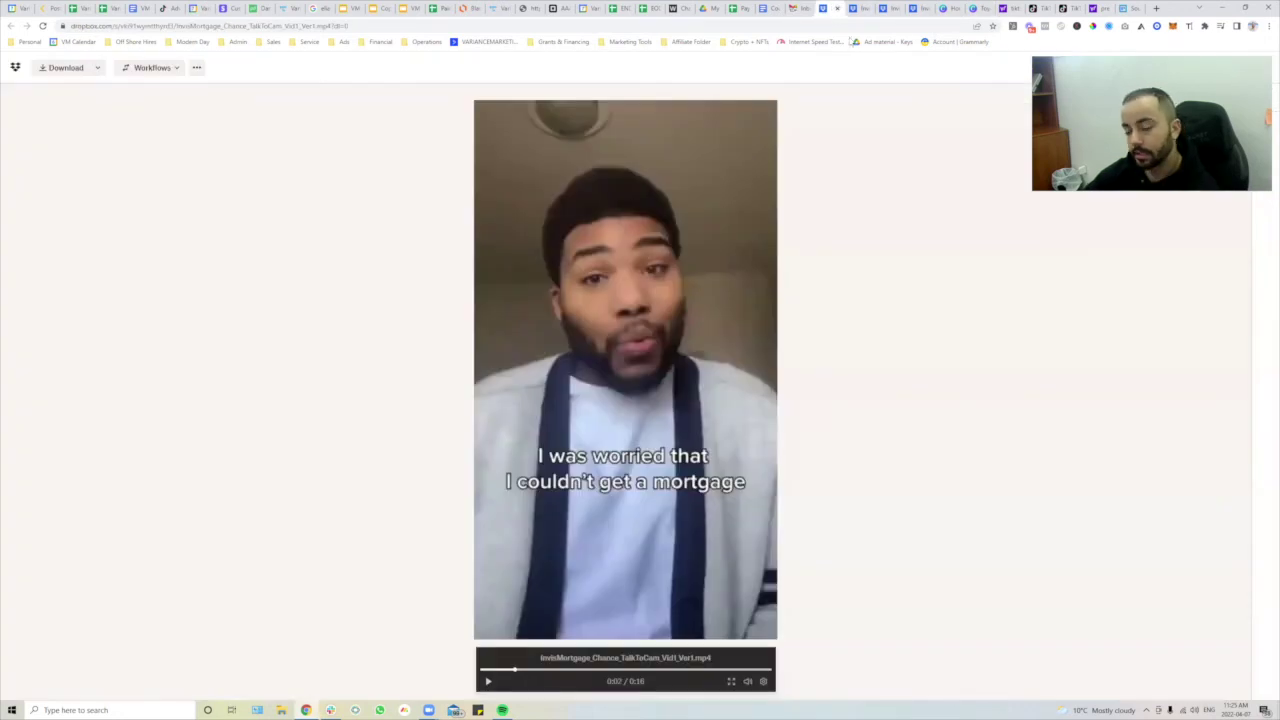
pyautogui.click(864, 8)
pyautogui.click(886, 9)
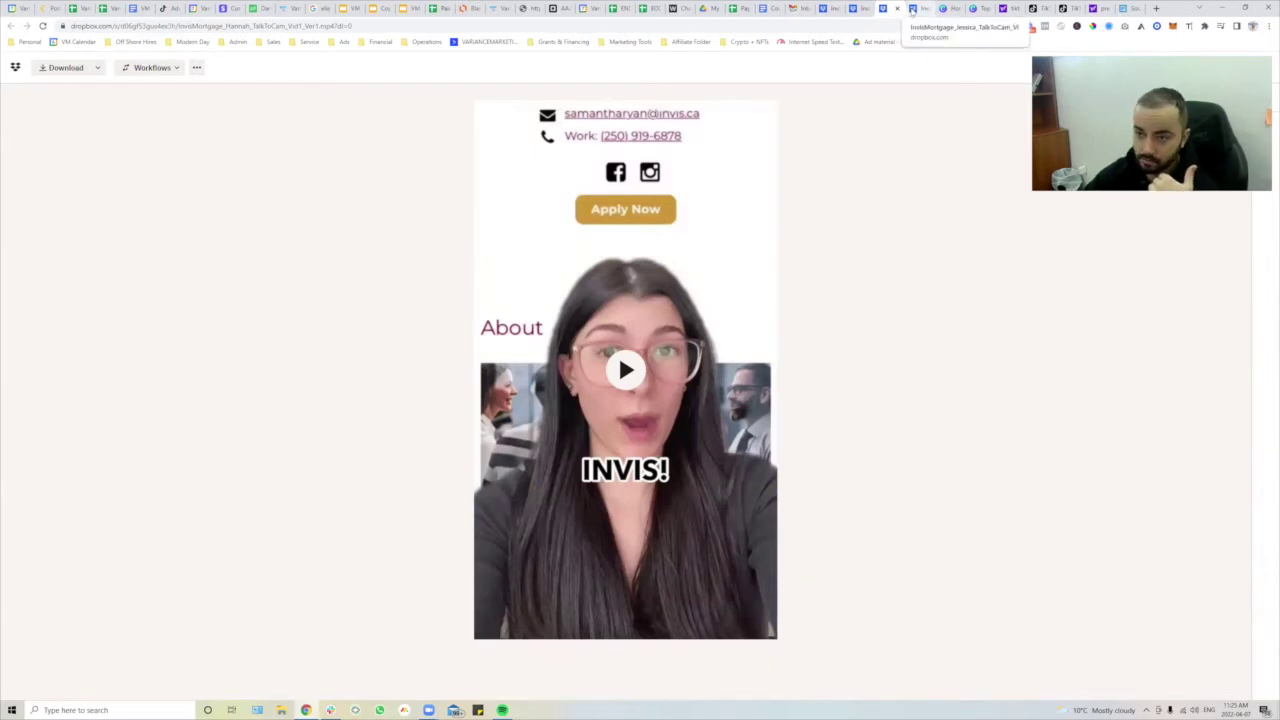
pyautogui.click(911, 9)
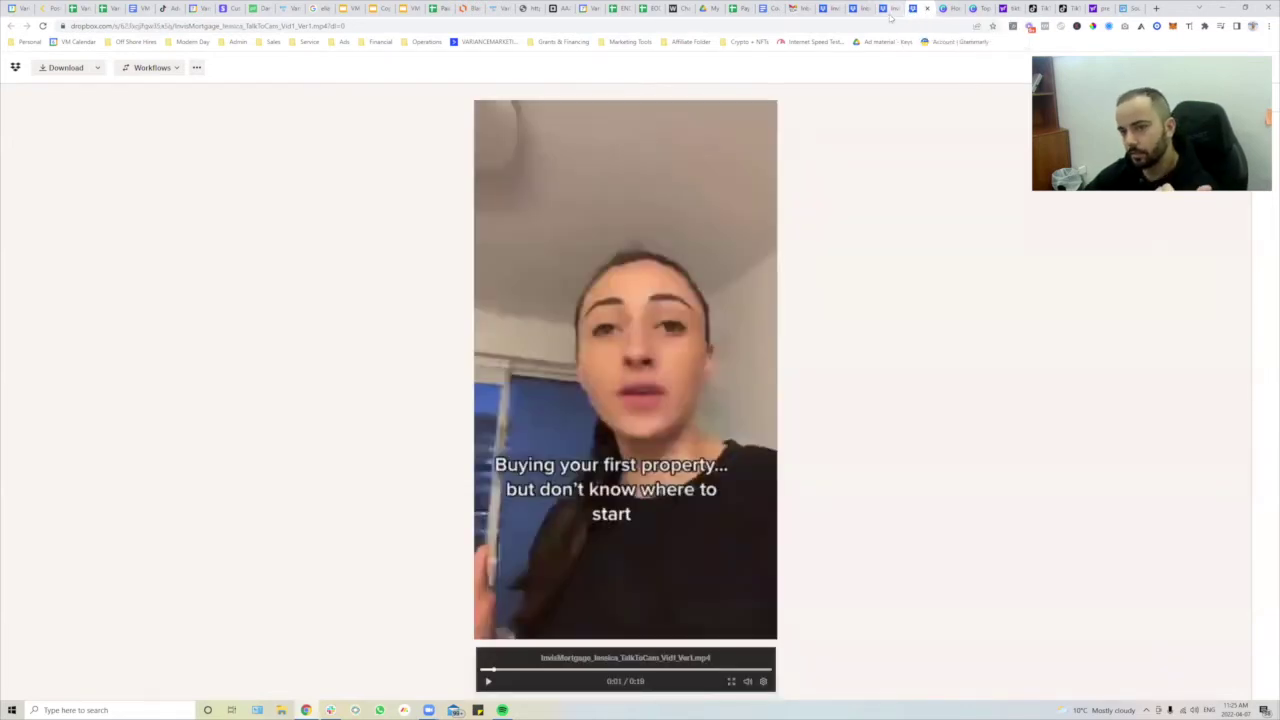
pyautogui.click(887, 8)
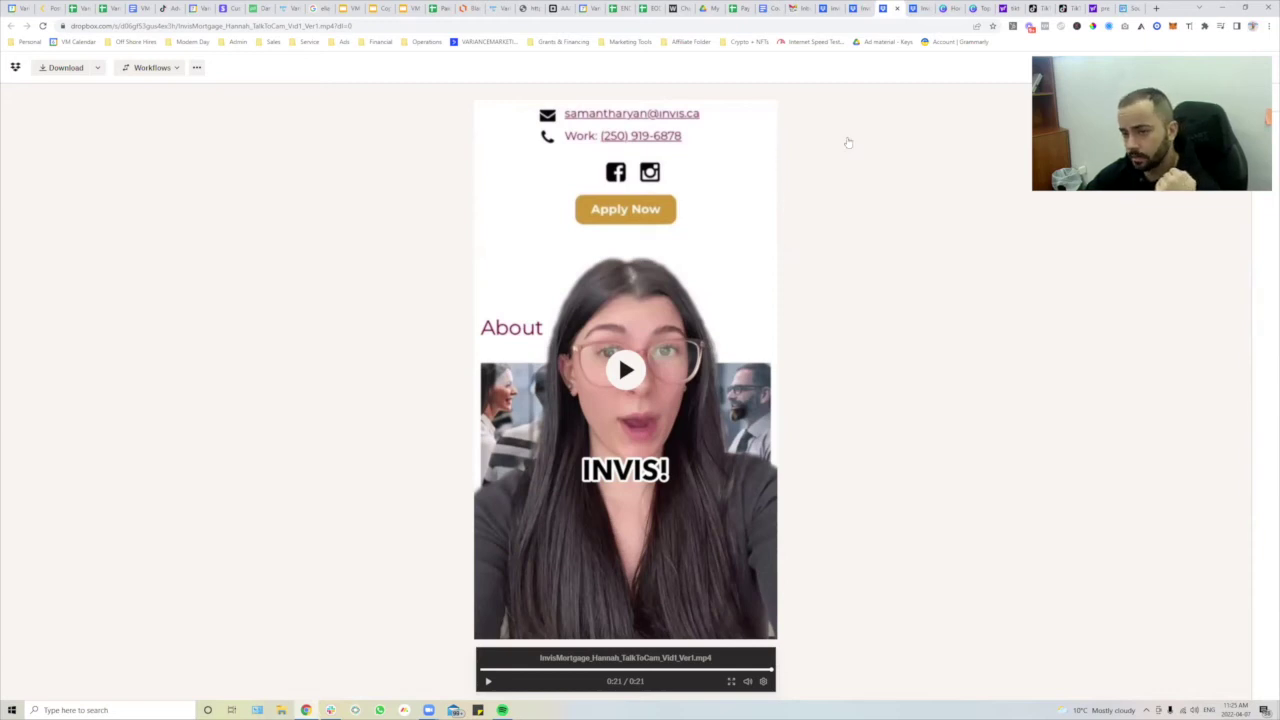
pyautogui.click(1129, 12)
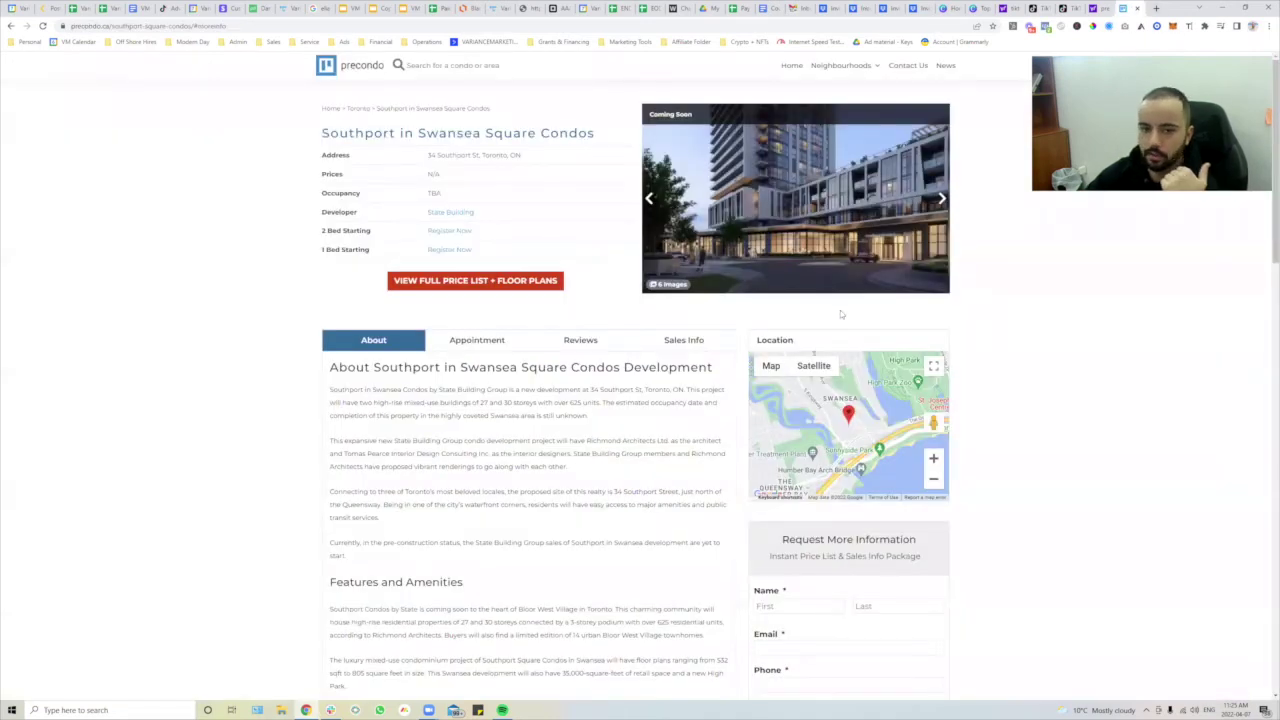
pyautogui.moveTo(305, 136); pyautogui.dragTo(586, 144)
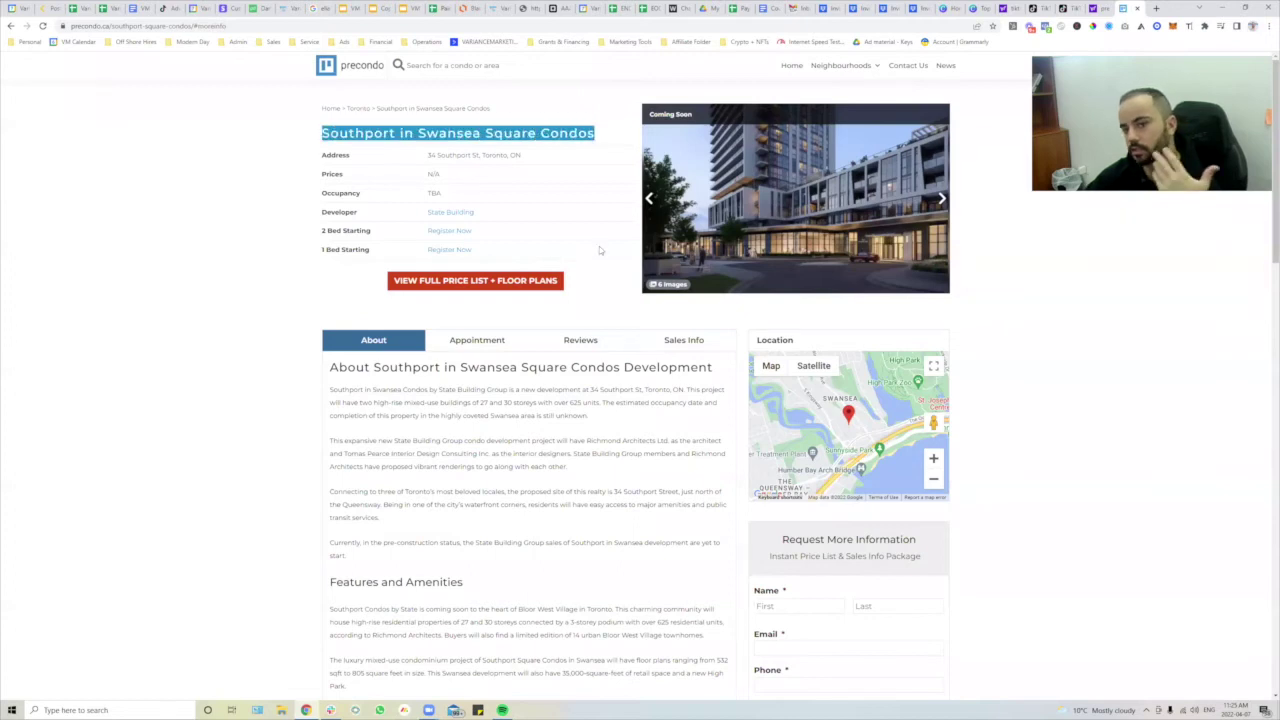
pyautogui.click(833, 14)
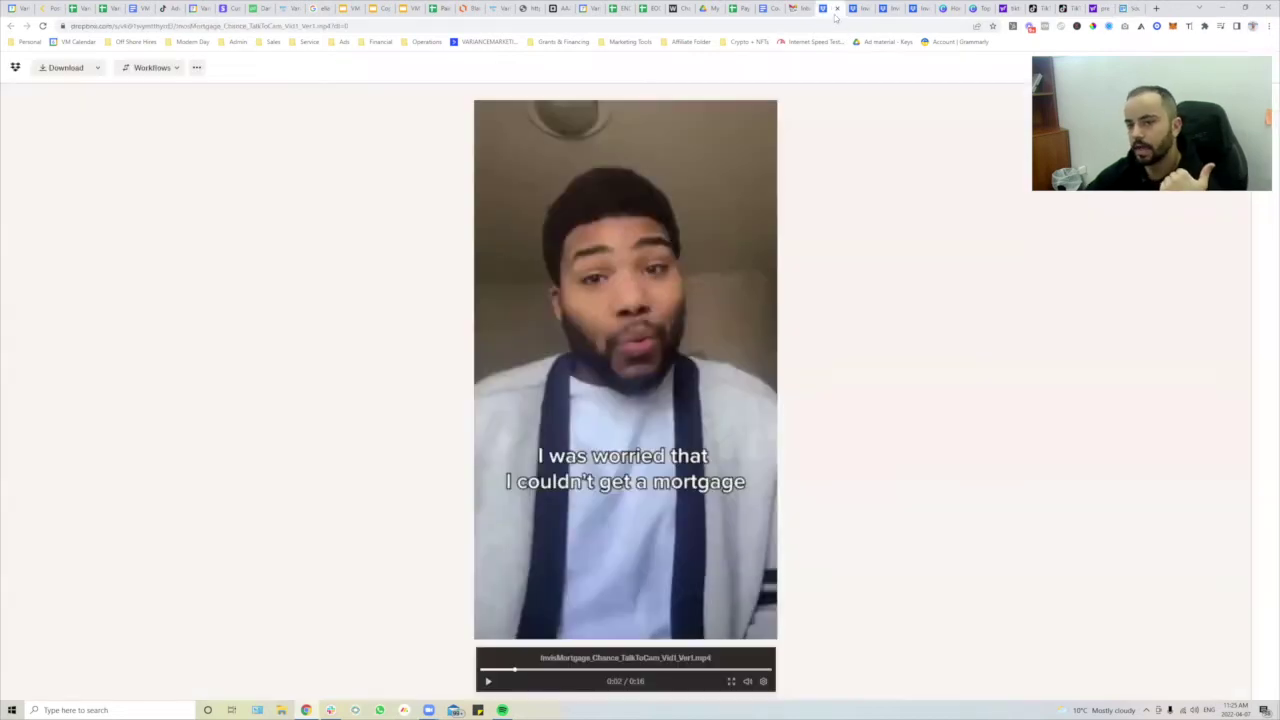